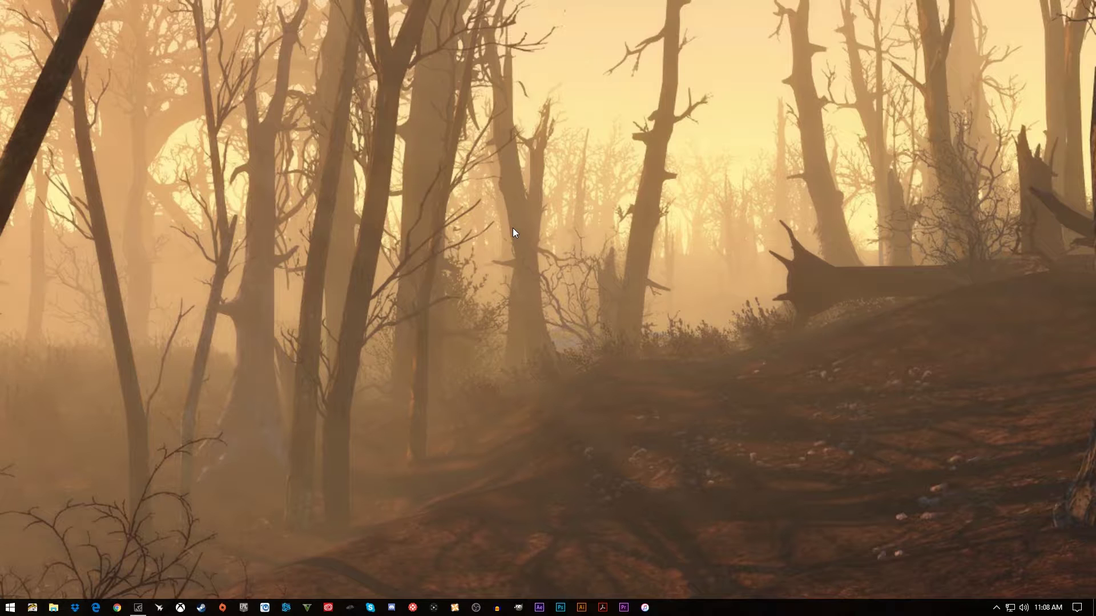
Turn live tile off for the Connect and Store Start tiles, then recheck Connect's setting.
key(super)
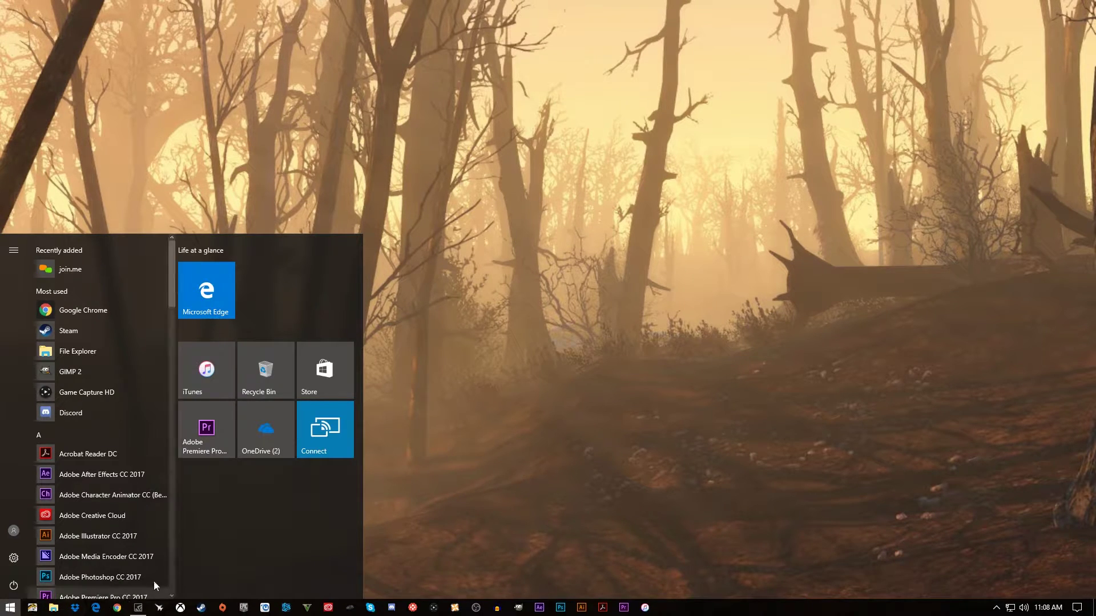
right_click(338, 437)
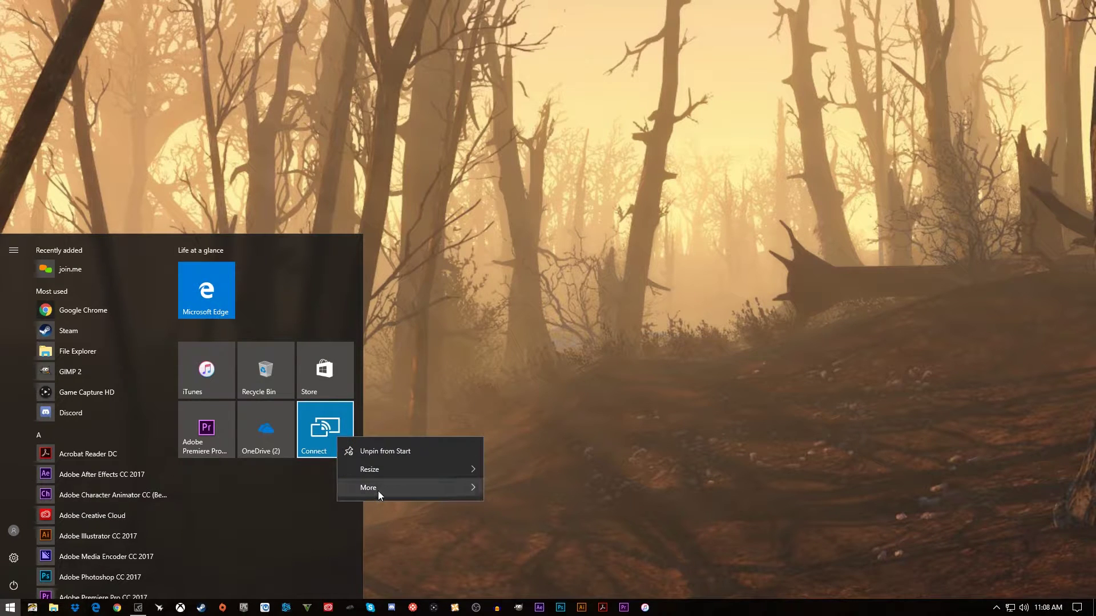
mouse_move(378, 491)
click(549, 498)
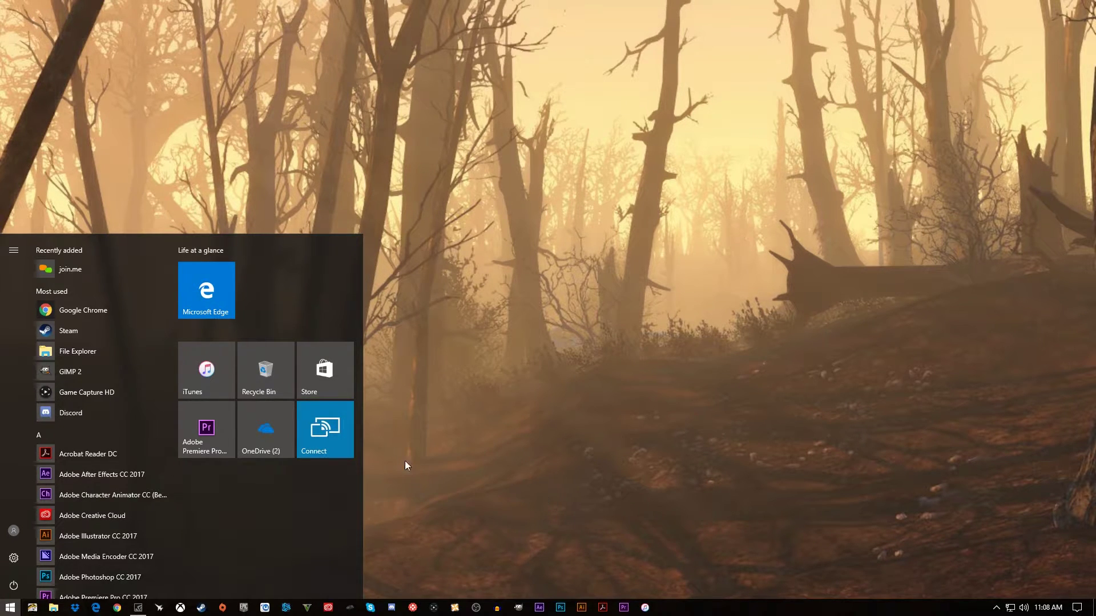
right_click(321, 359)
mouse_move(391, 411)
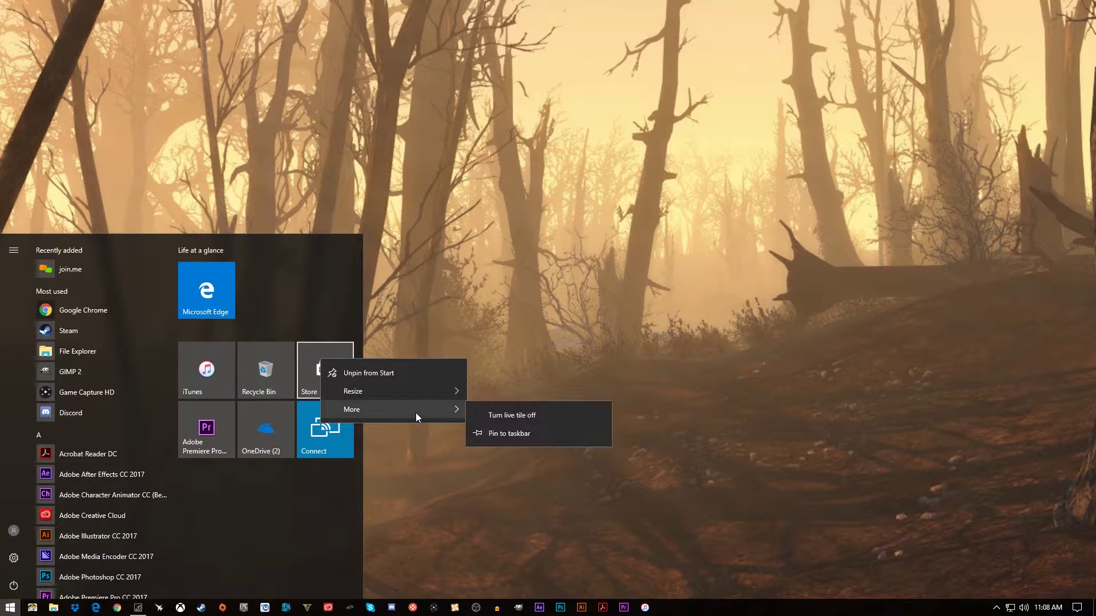
click(536, 416)
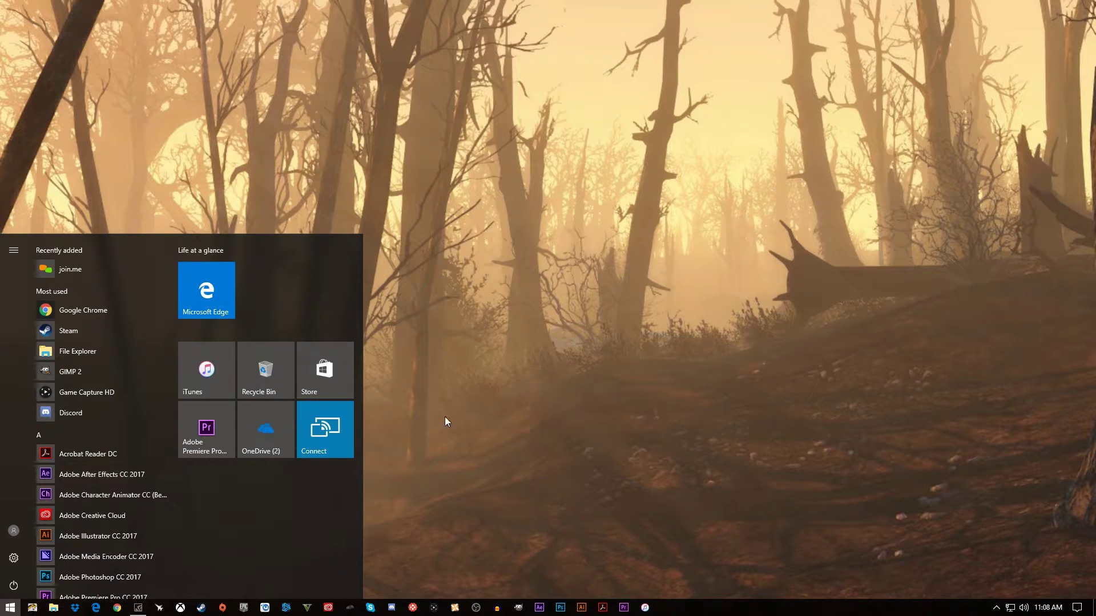
right_click(344, 437)
mouse_move(391, 484)
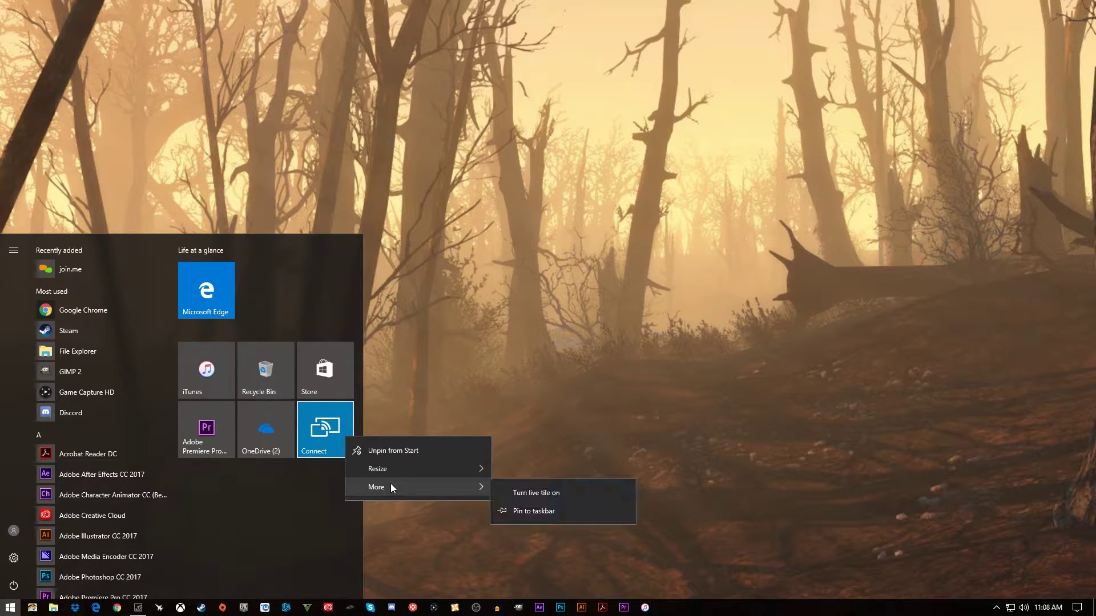
click(277, 522)
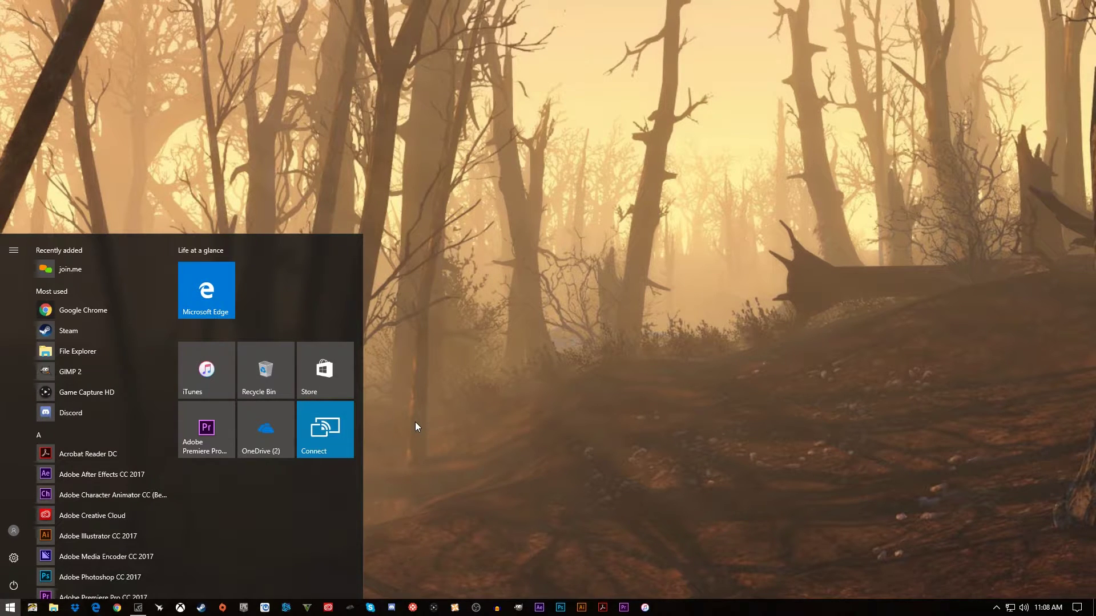
In Task Manager's Startup list, leave Adobe Creative Cloud set to Disabled.
key(ctrl+alt+Delete)
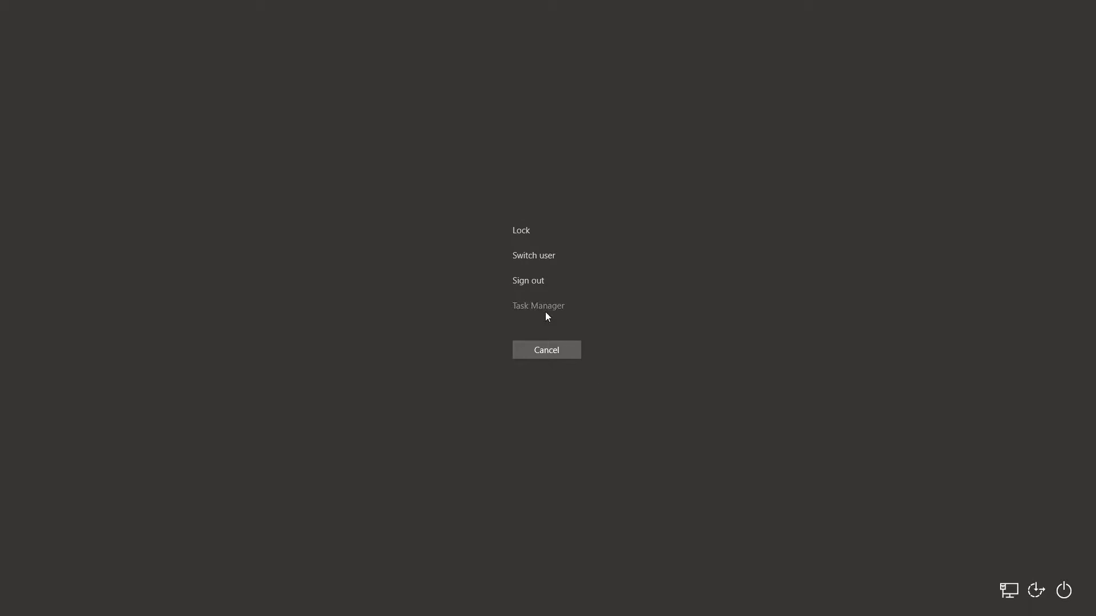
click(545, 312)
click(500, 89)
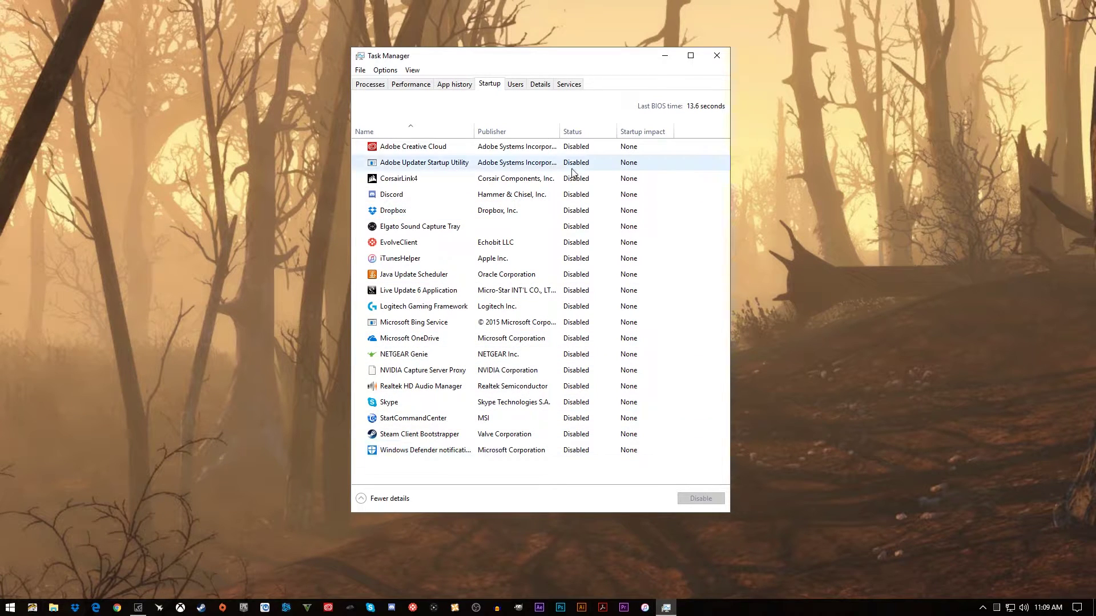
right_click(578, 151)
click(581, 151)
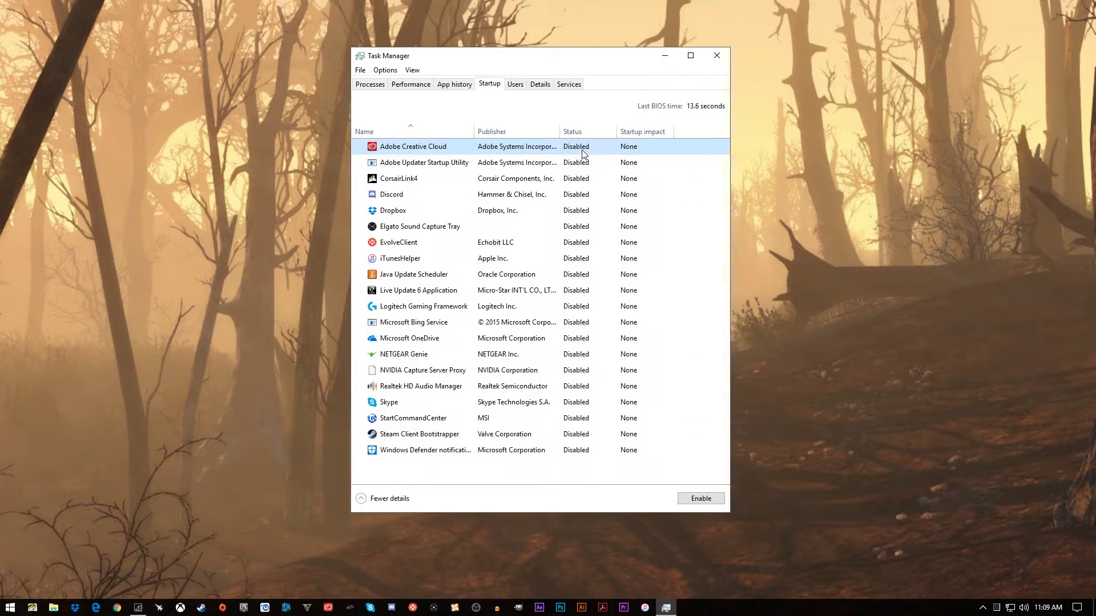
right_click(582, 149)
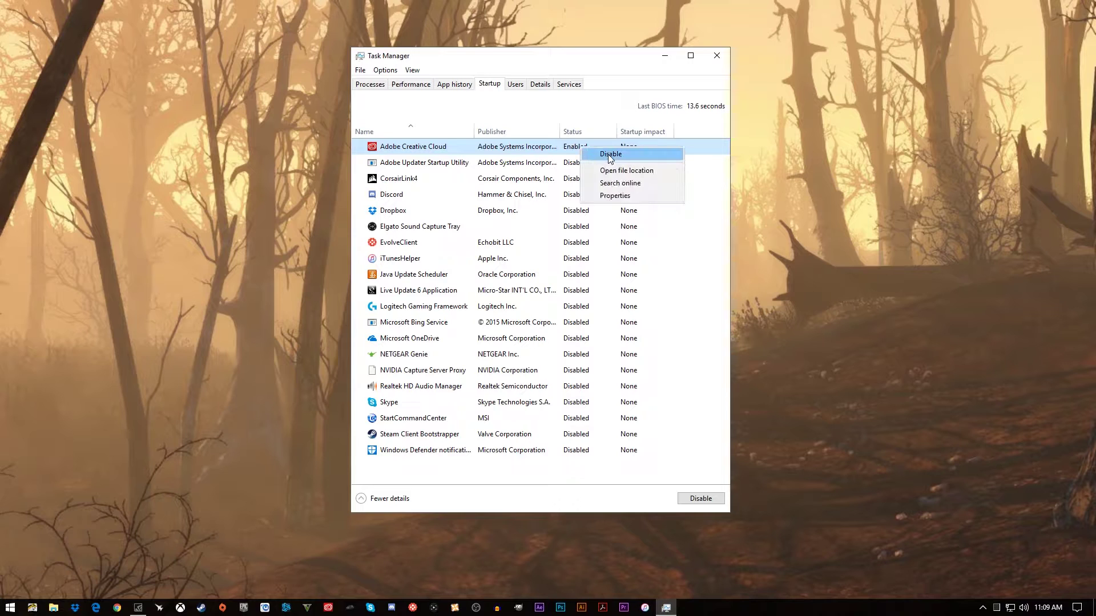
click(609, 155)
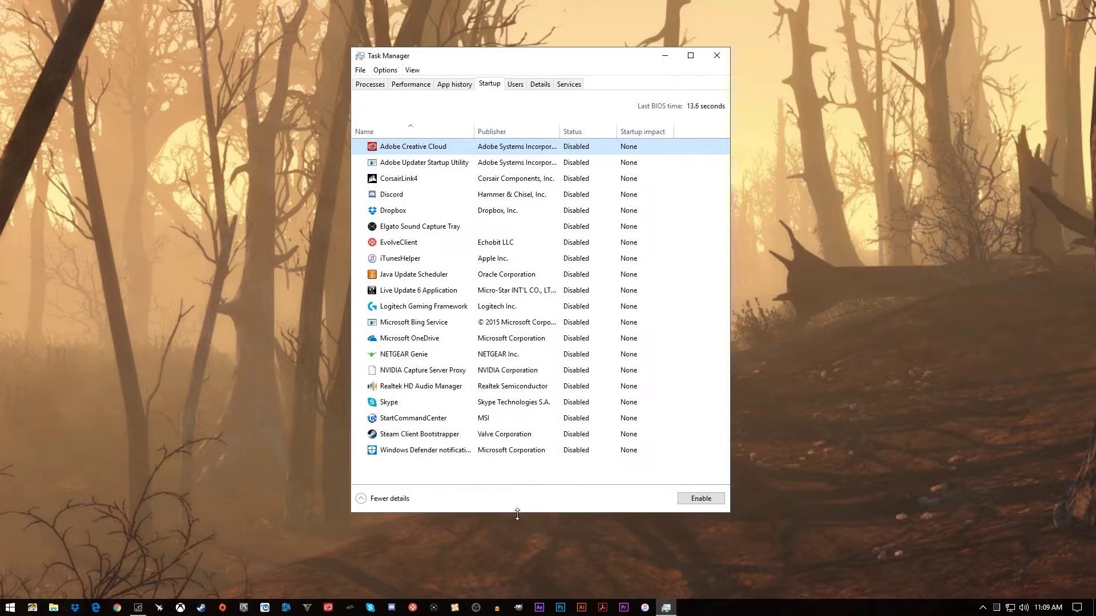
Close Task Manager and open Control Panel's list of installed programs.
click(717, 55)
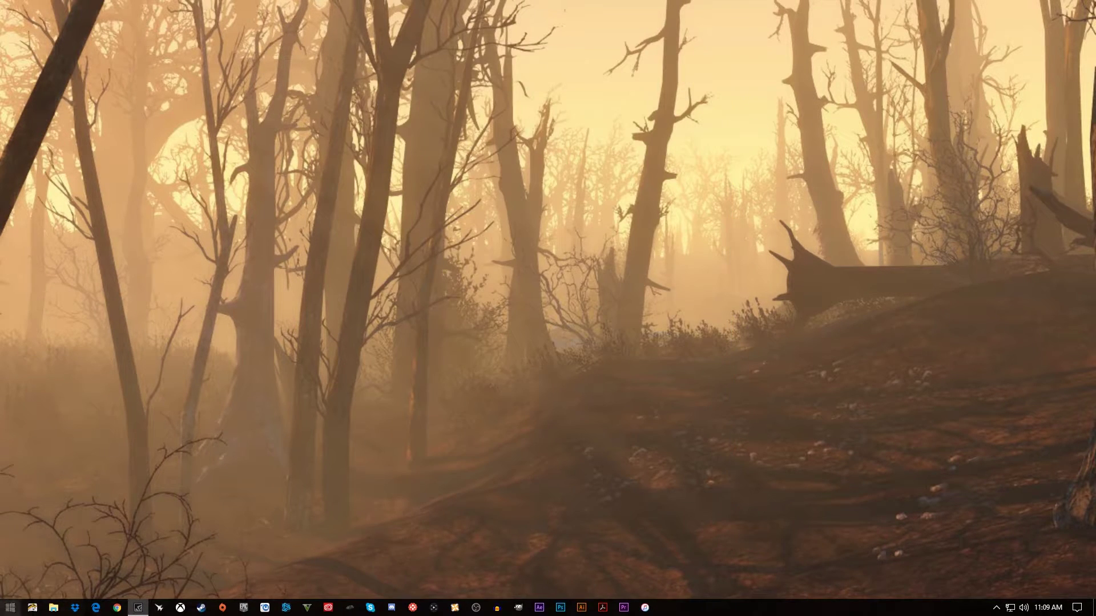
right_click(10, 607)
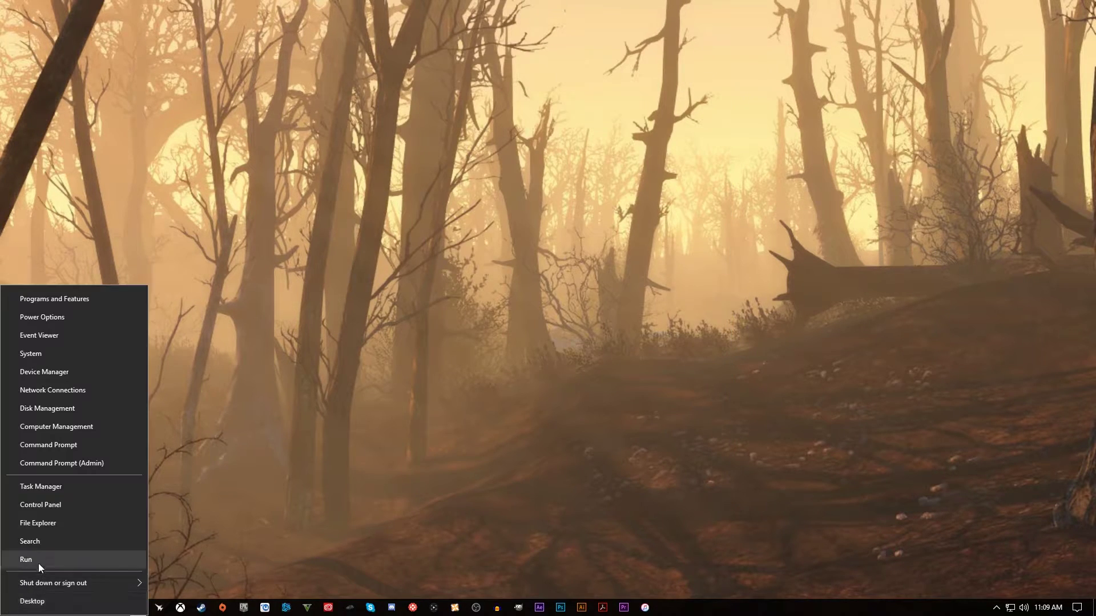
click(63, 507)
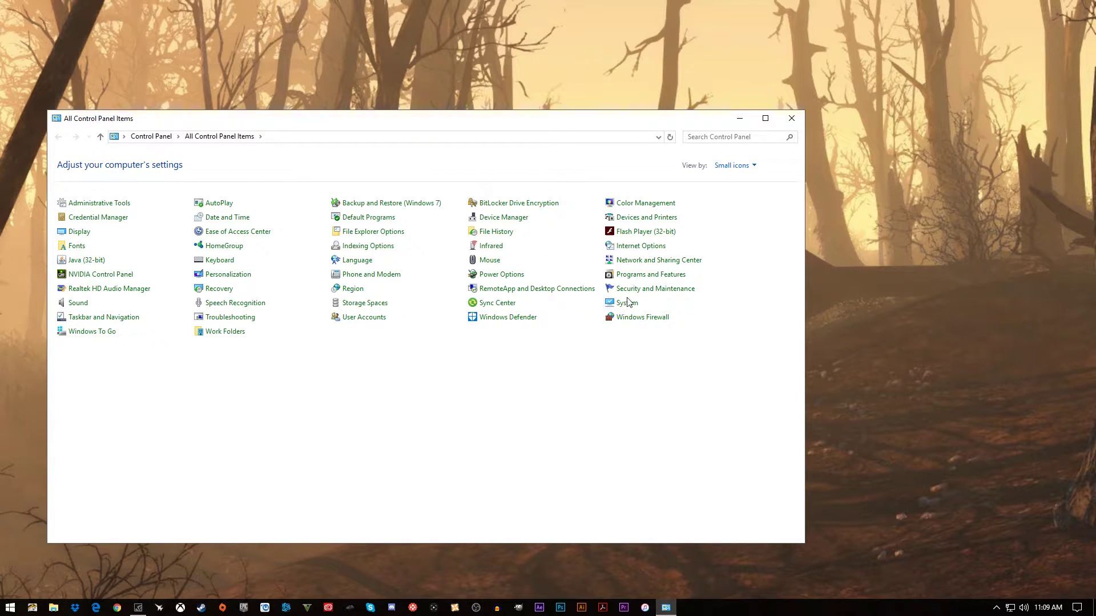
click(628, 274)
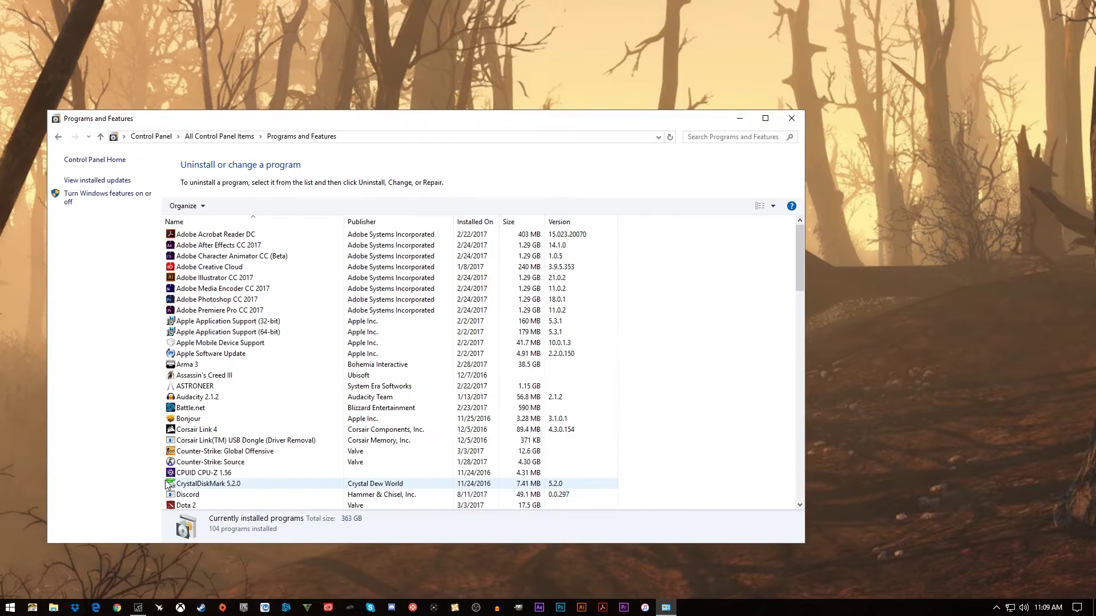
scroll(200, 357, down, 20)
scroll(201, 357, up, 4)
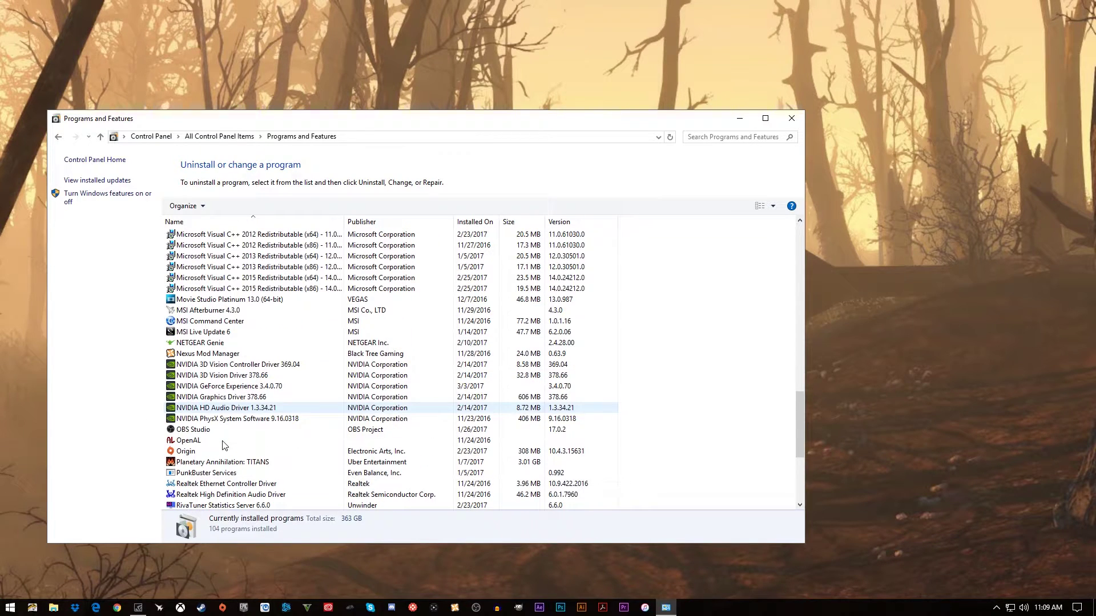
Uninstall NETGEAR Genie, confirm it, and close the programs window.
right_click(194, 343)
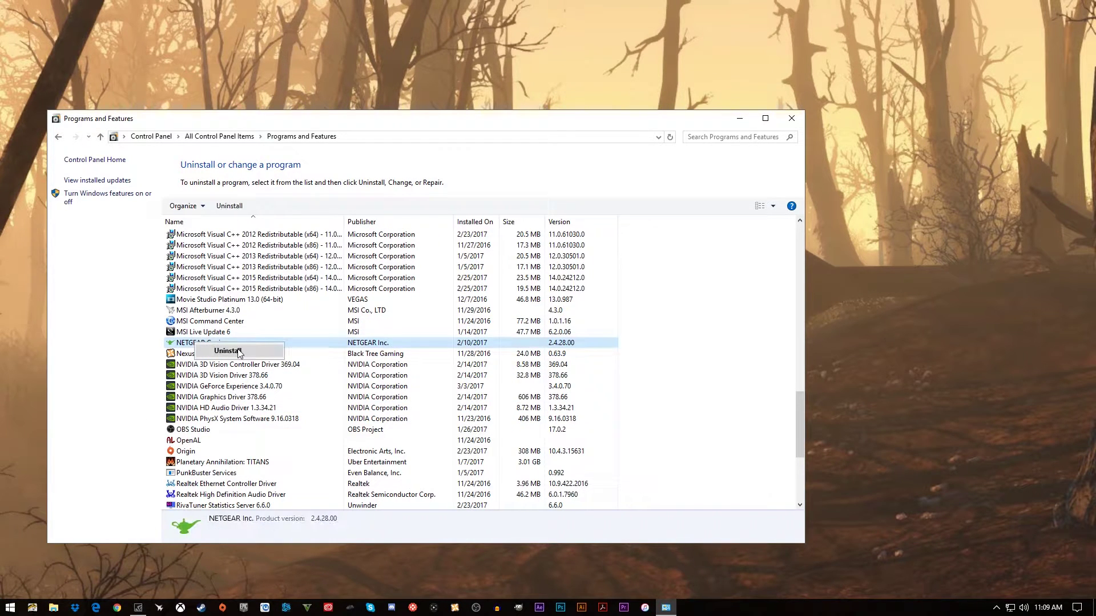
click(239, 352)
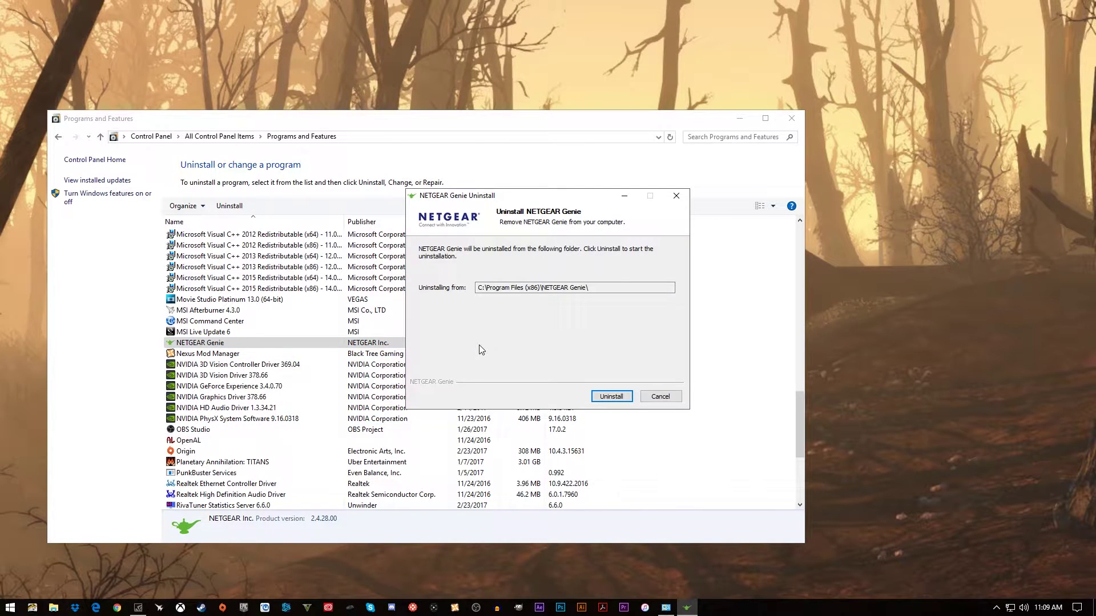
click(610, 400)
click(611, 398)
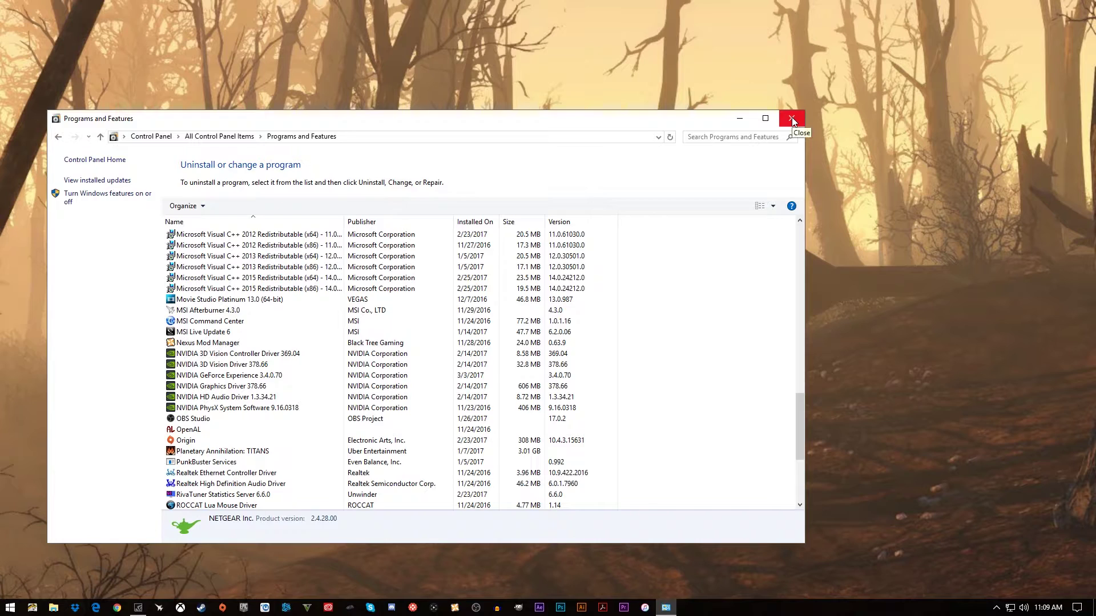
click(793, 120)
key(super)
Run Get-AppxPackage *windowsmaps* | Remove-AppxPackage in Windows PowerShell, then close it.
text(power)
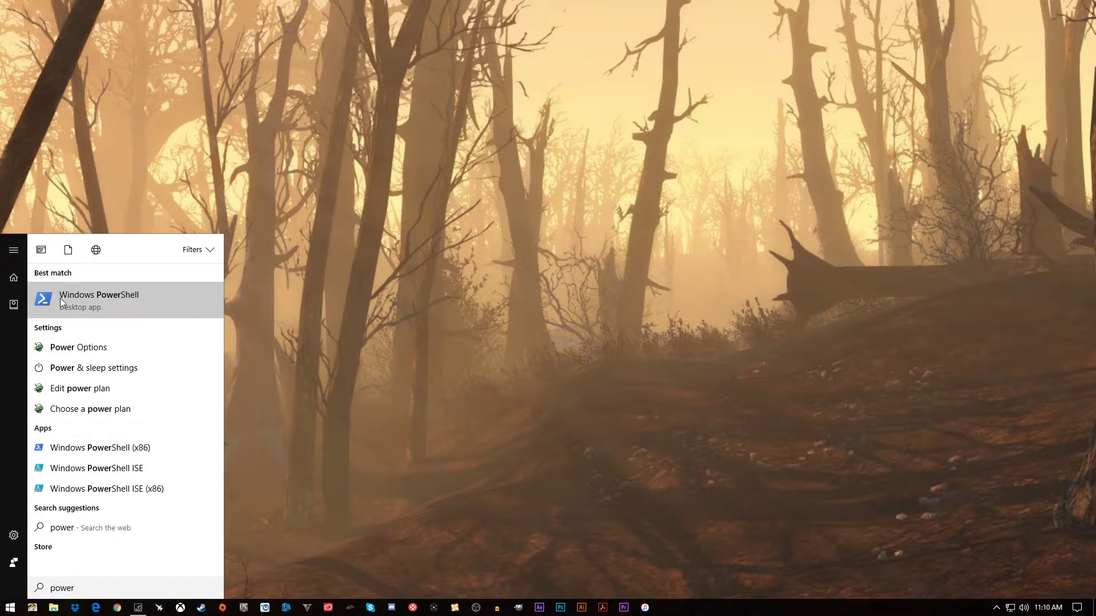
click(131, 296)
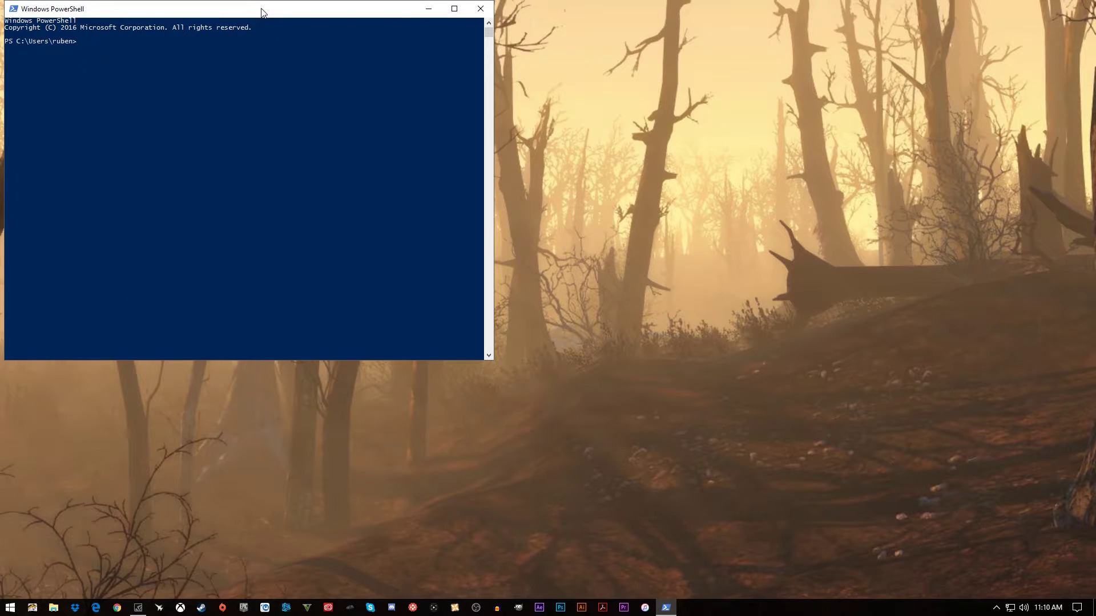
drag(263, 12, 482, 159)
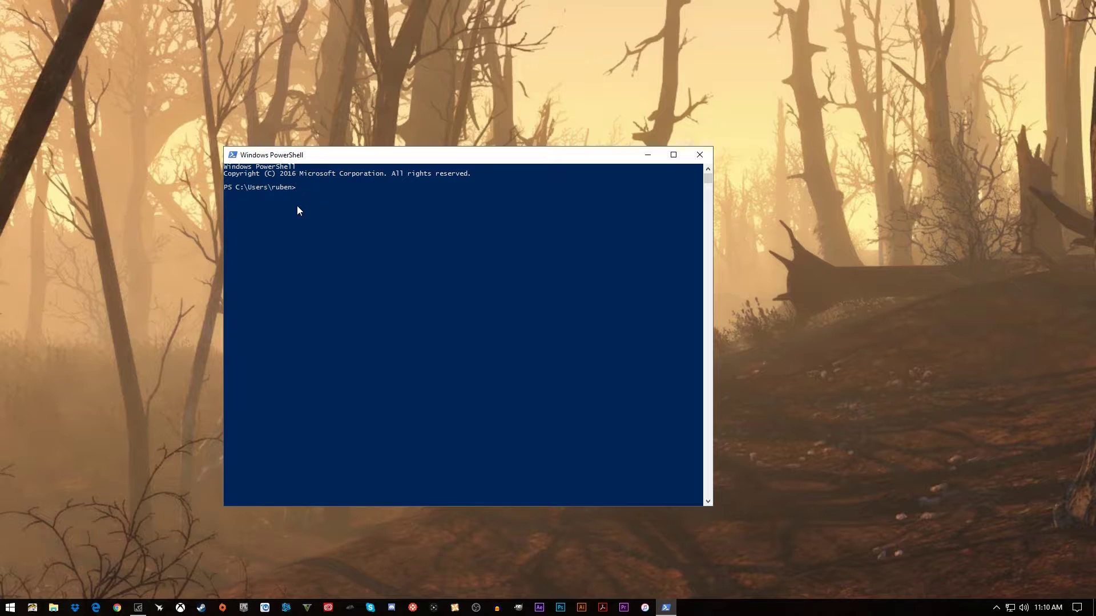
click(342, 241)
right_click(343, 241)
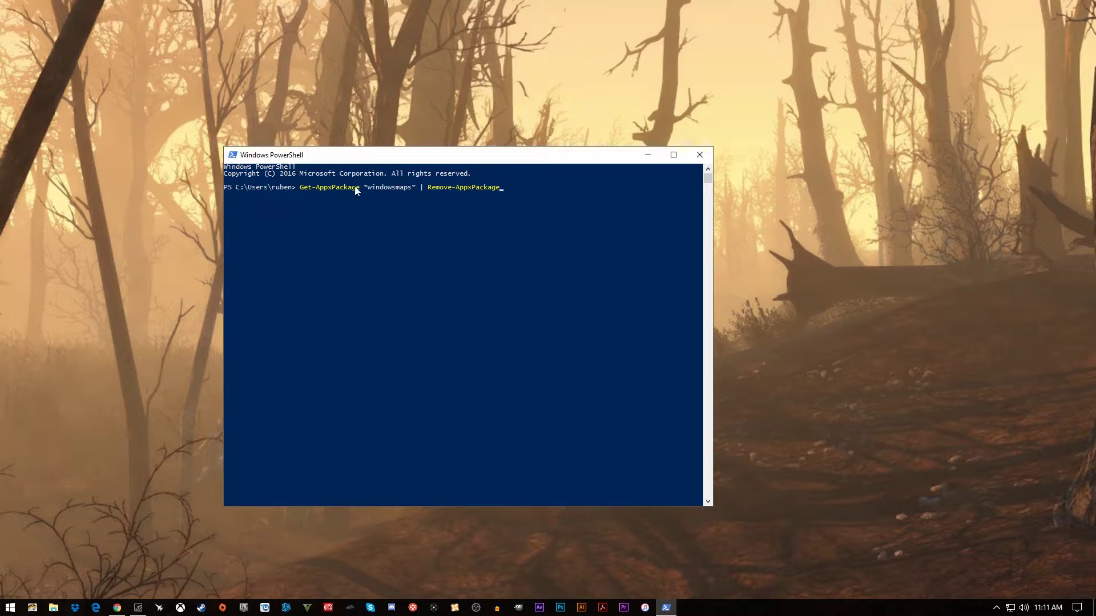
key(Return)
click(700, 154)
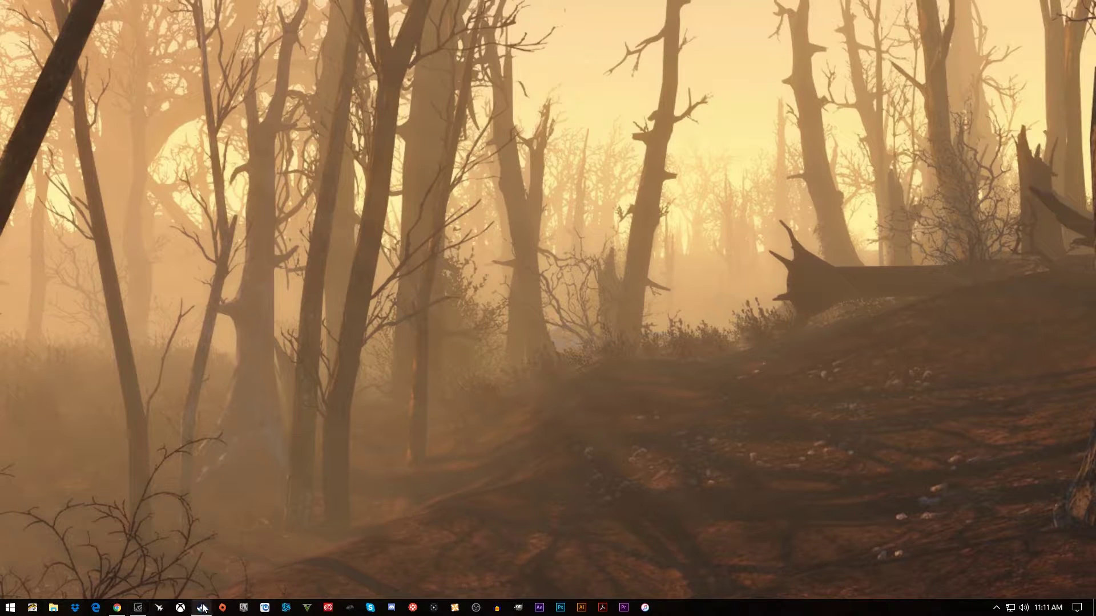
Close Steam from the taskbar and end the Steam Client Bootstrapper process in Task Manager.
right_click(201, 607)
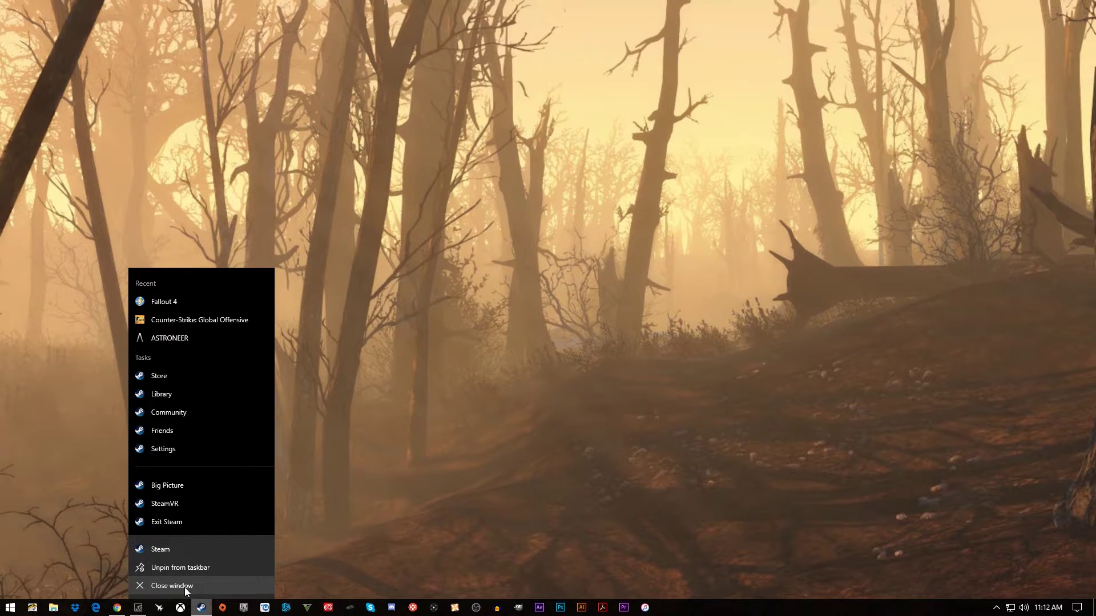
click(186, 588)
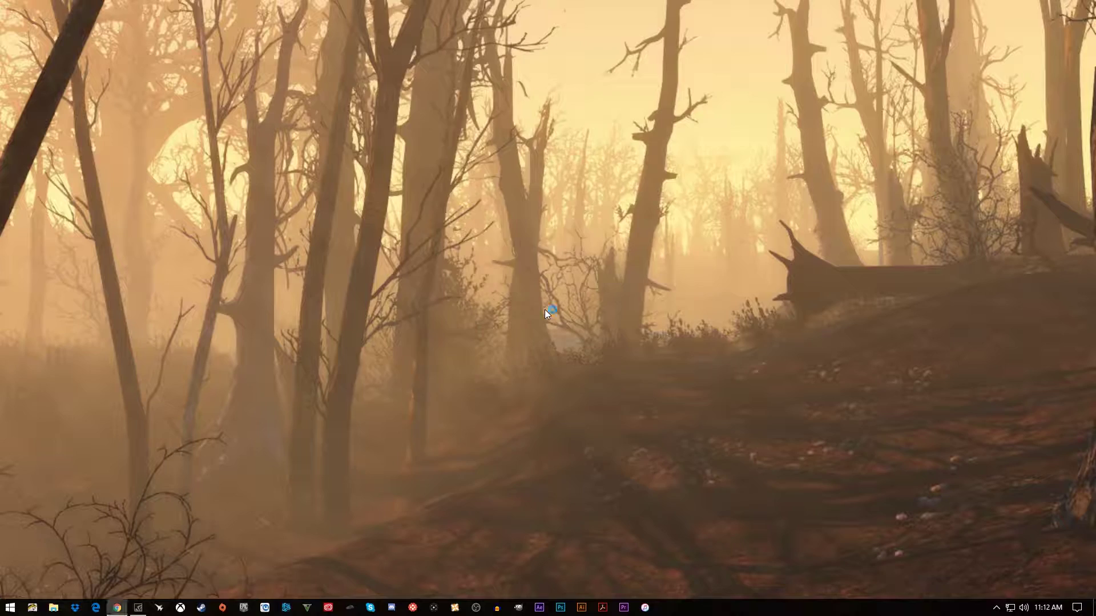
key(ctrl+shift+Escape)
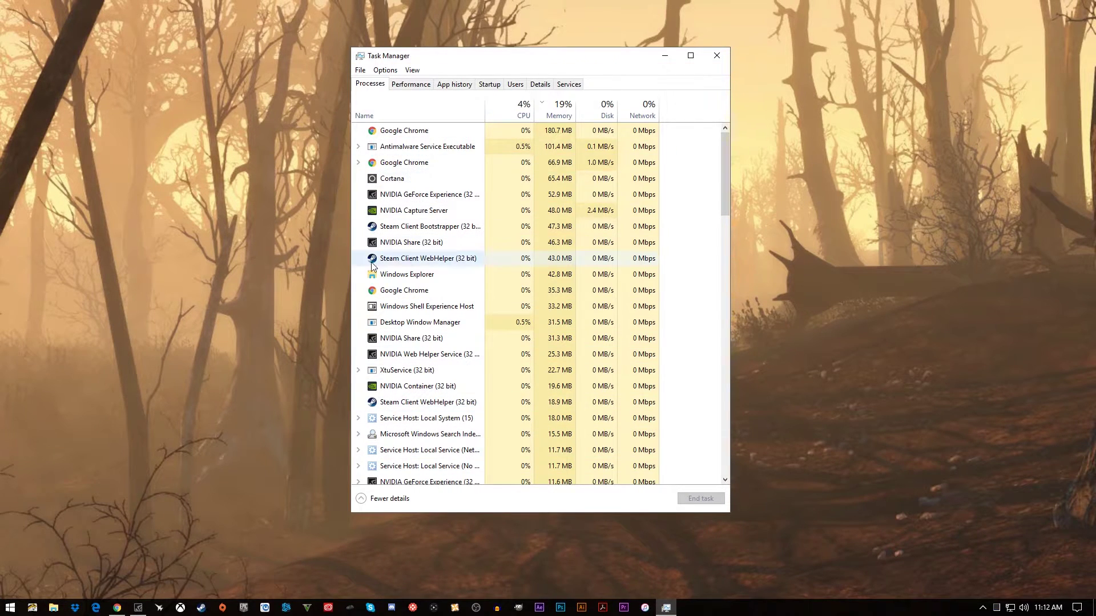
right_click(406, 228)
click(407, 234)
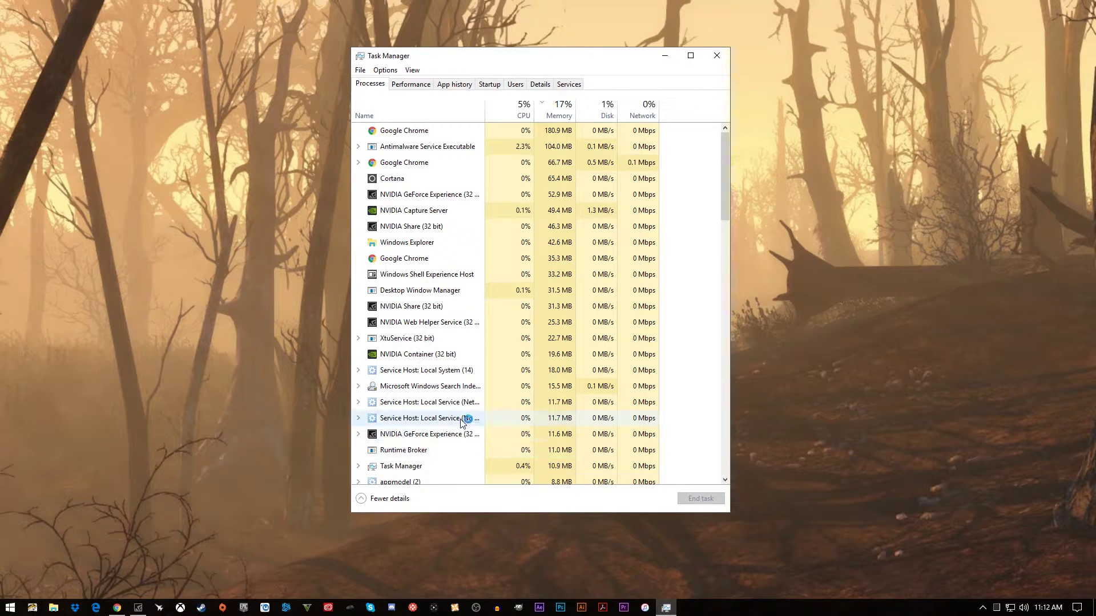
scroll(445, 414, down, 2)
scroll(445, 415, down, 3)
scroll(491, 426, up, 5)
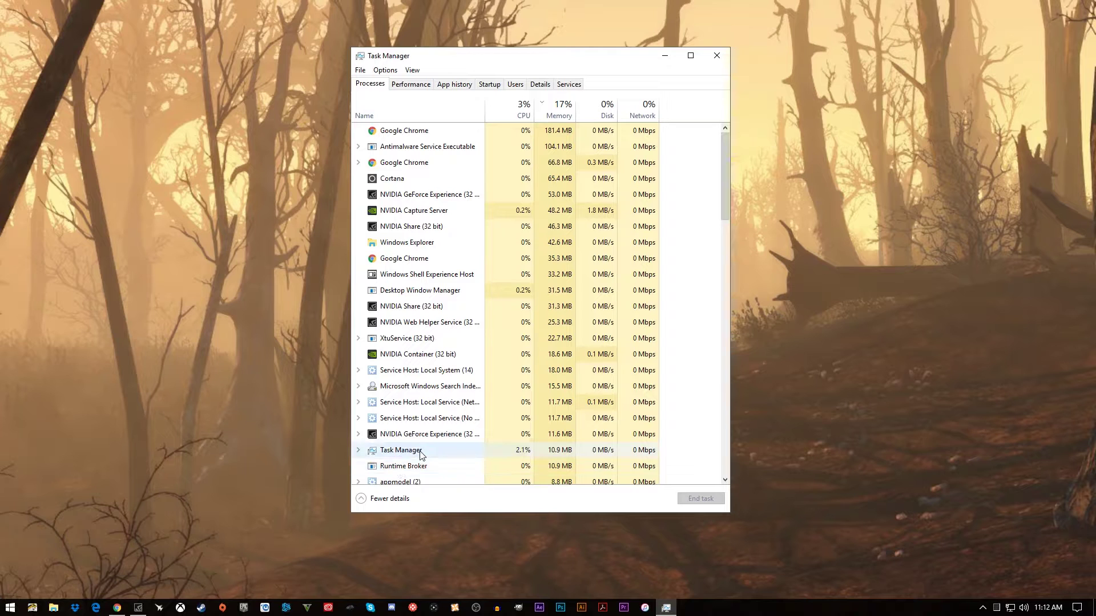
Close Task Manager and reach Virtual Memory via System's advanced performance settings.
click(717, 56)
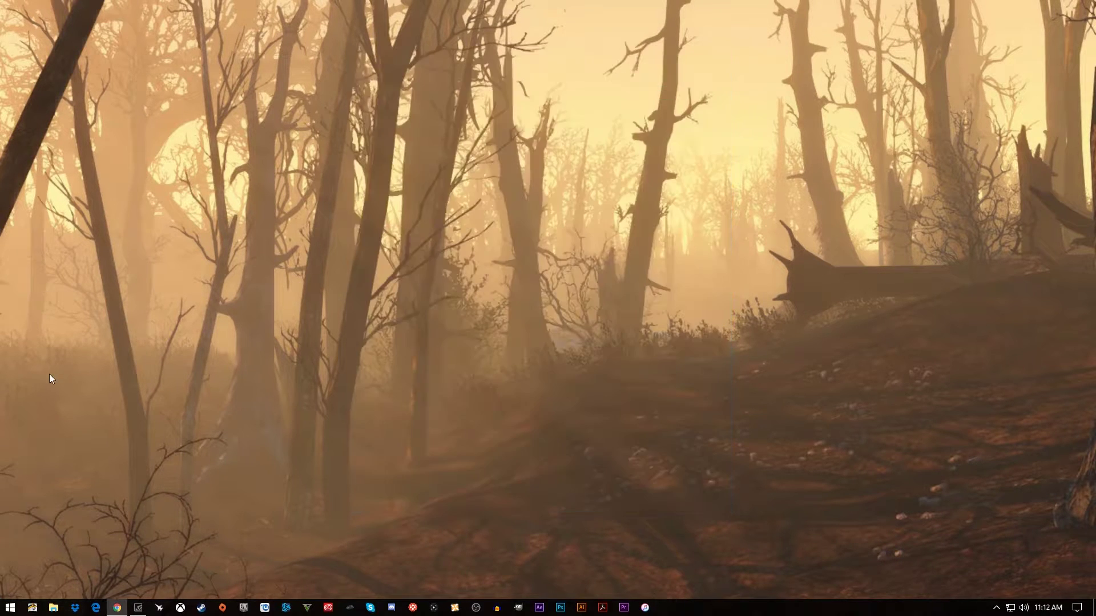
key(super+x)
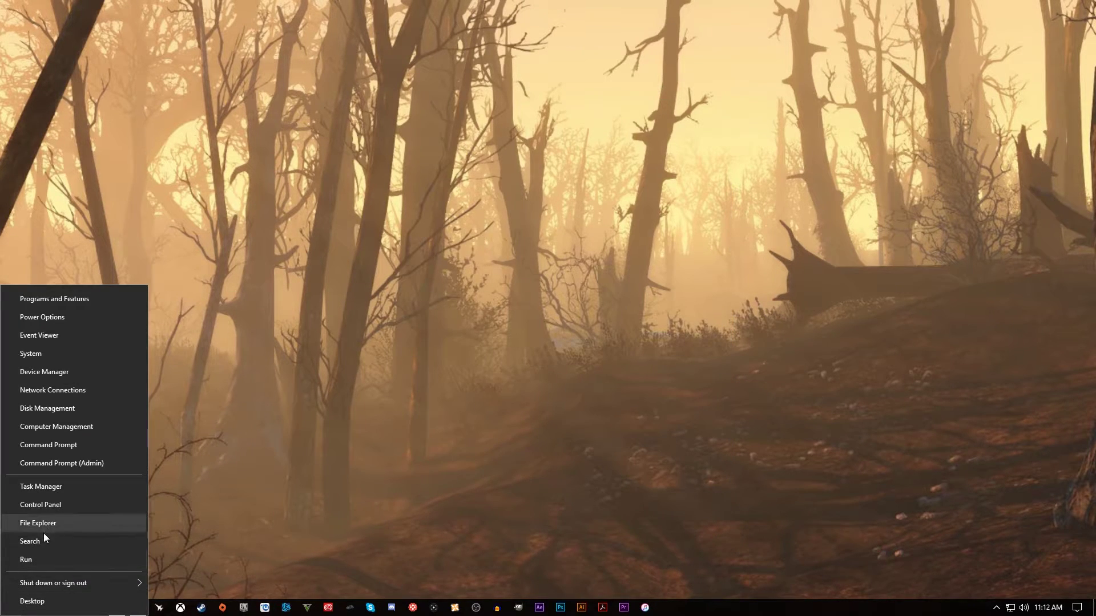
click(49, 353)
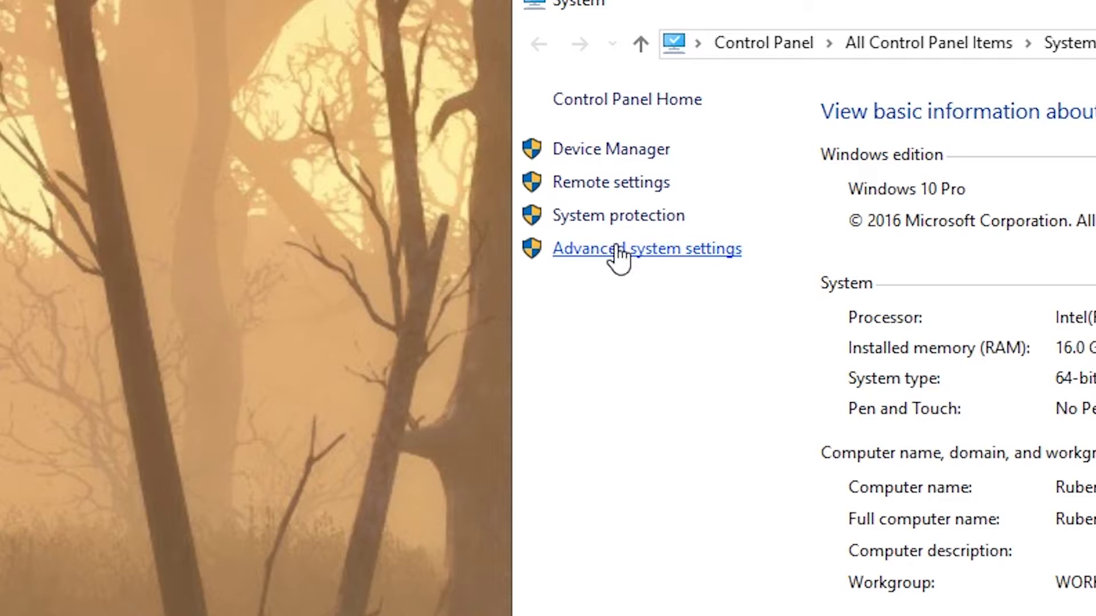
click(616, 250)
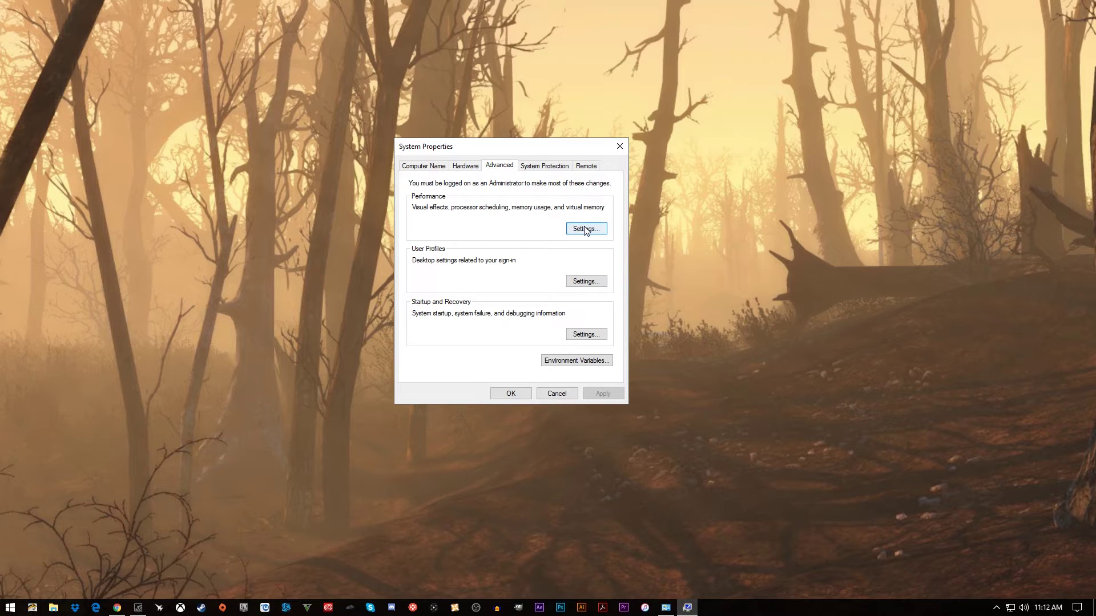
click(586, 229)
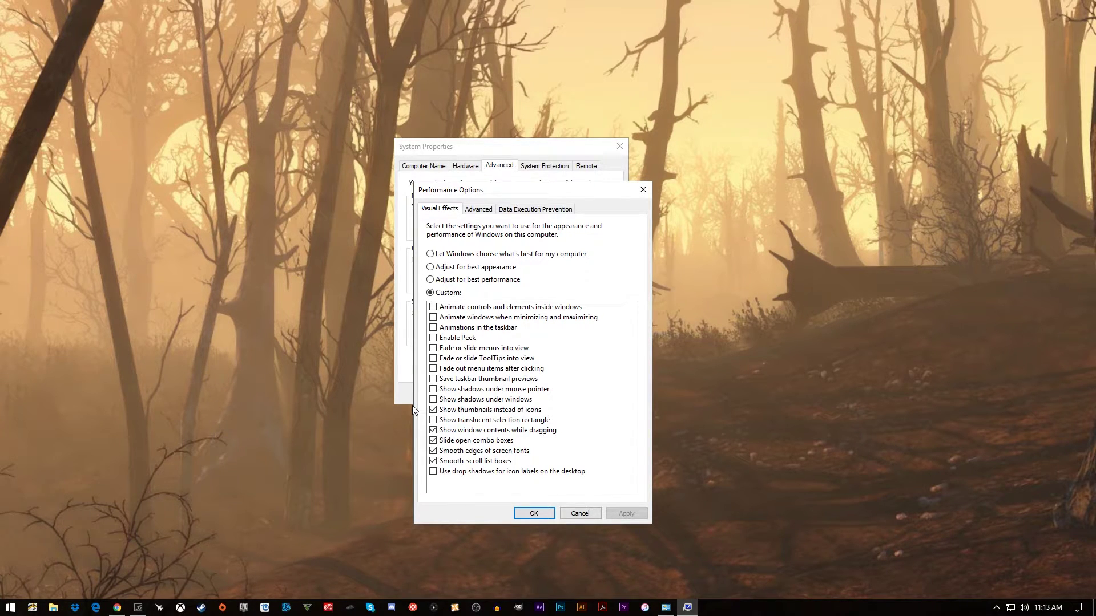
click(477, 210)
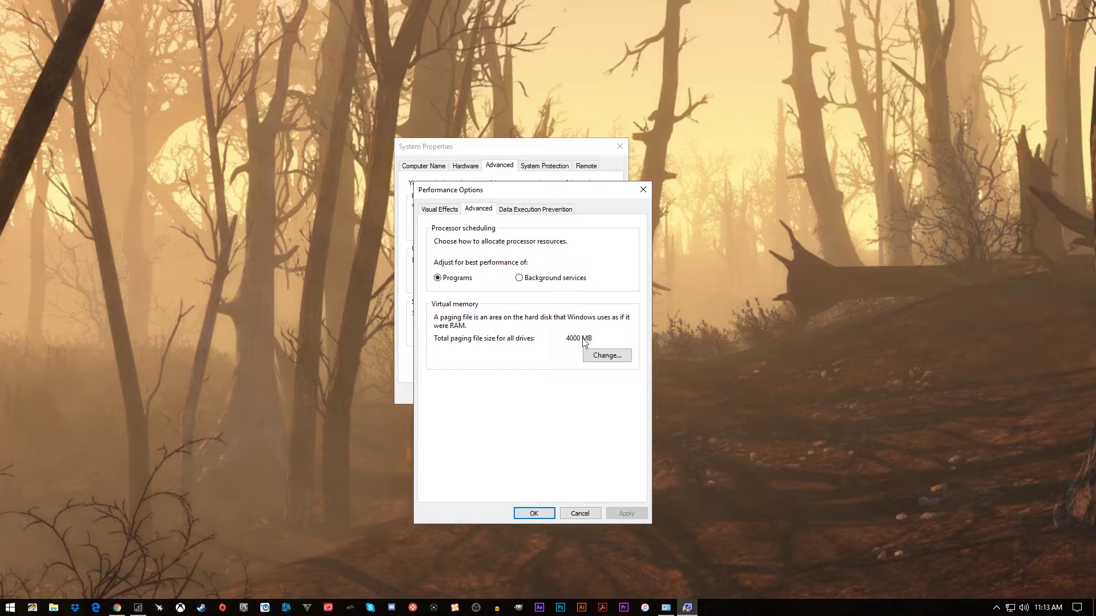
click(609, 357)
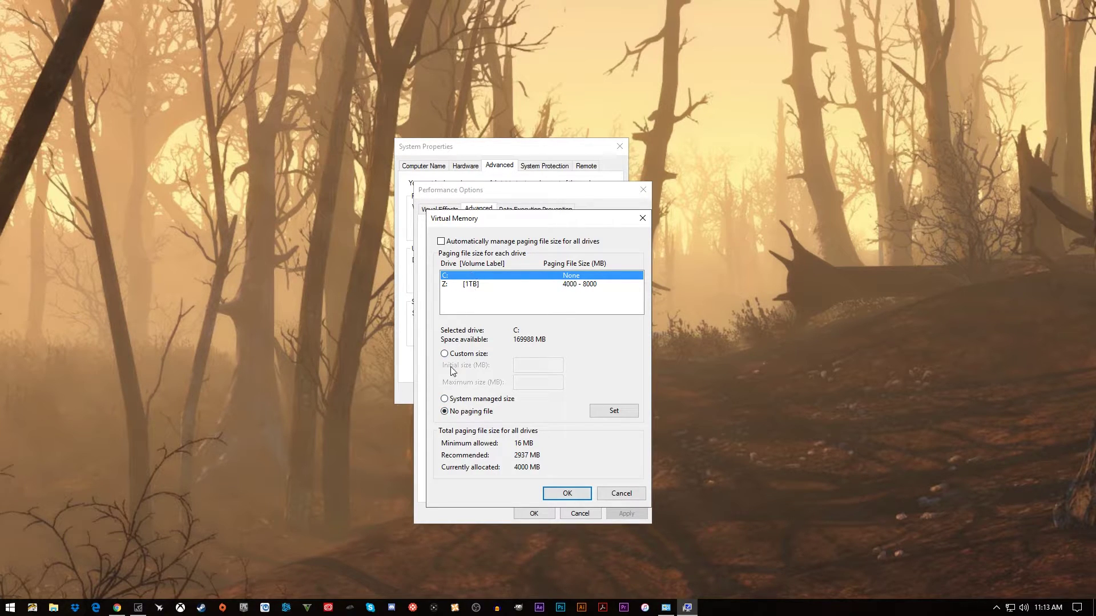
Set the Z: [1TB] paging file to 4000 initial, 8000 MB maximum, and close both dialogs.
click(574, 495)
click(604, 358)
click(467, 288)
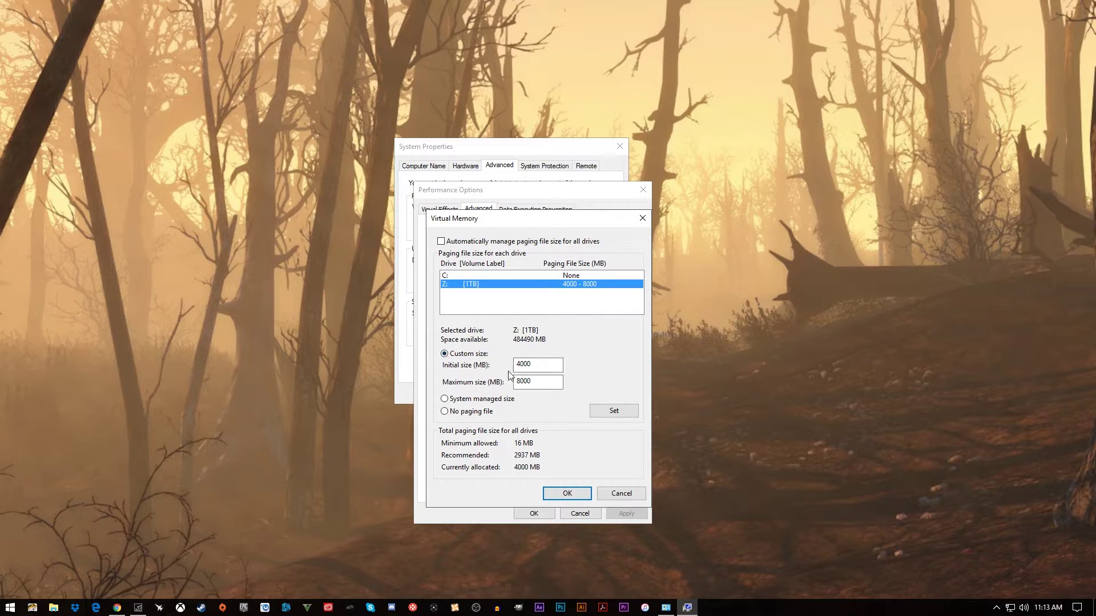
click(538, 363)
key(Tab)
click(614, 412)
click(580, 495)
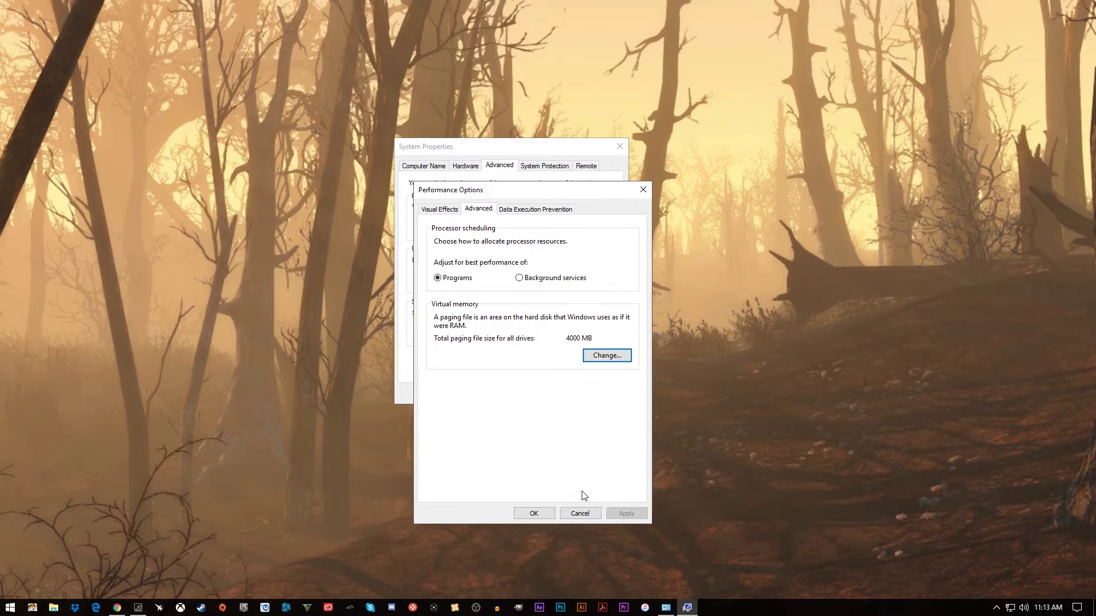
click(534, 513)
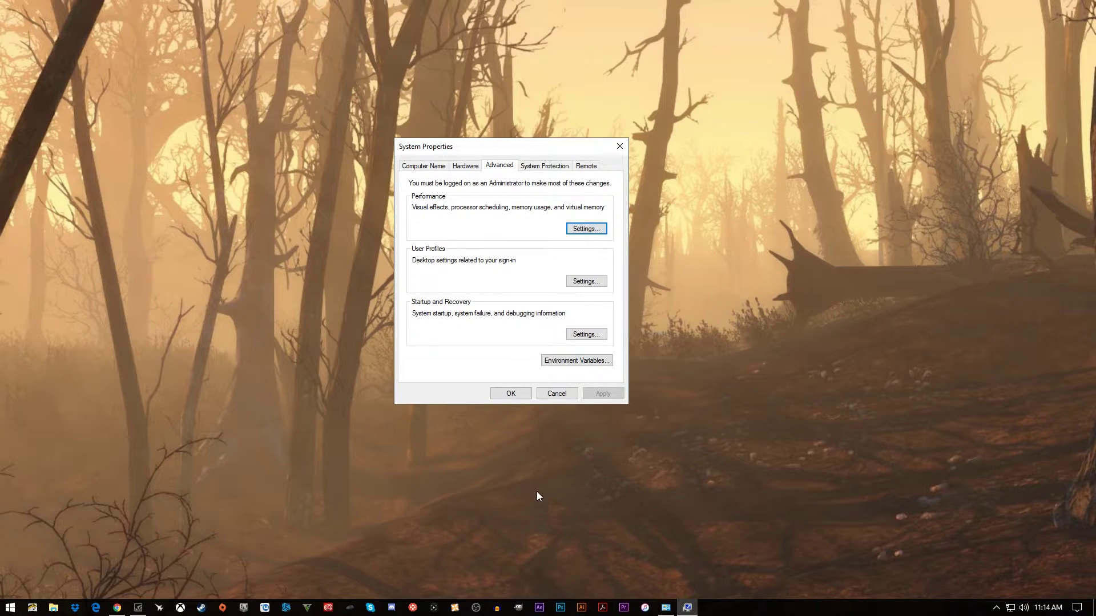
Close System Properties and open Local Disk (C:) Properties from This PC in File Explorer.
click(505, 398)
key(super+e)
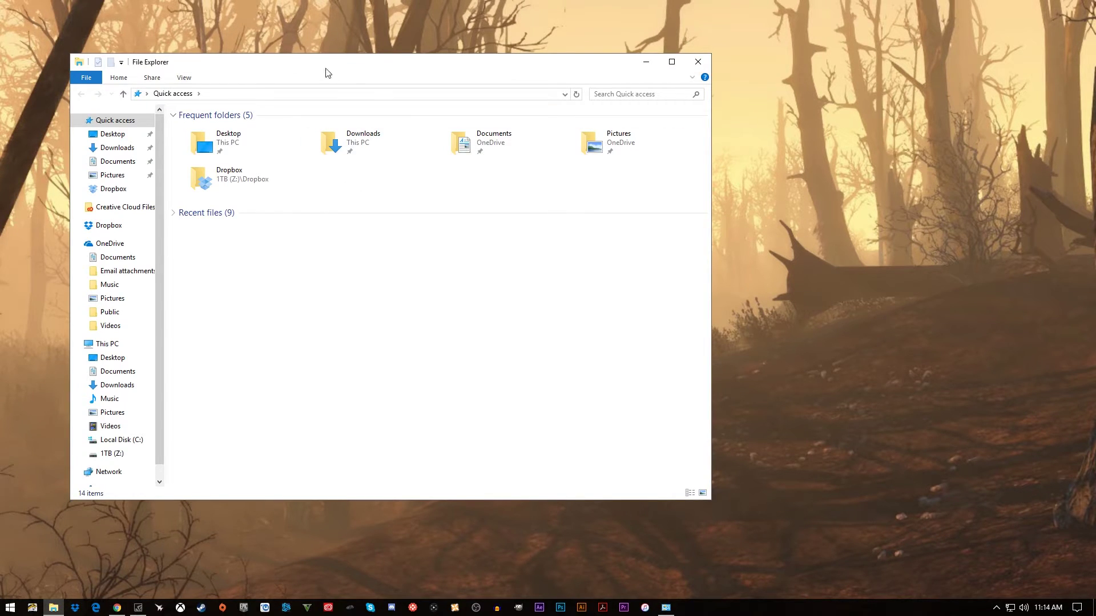
drag(325, 73, 504, 78)
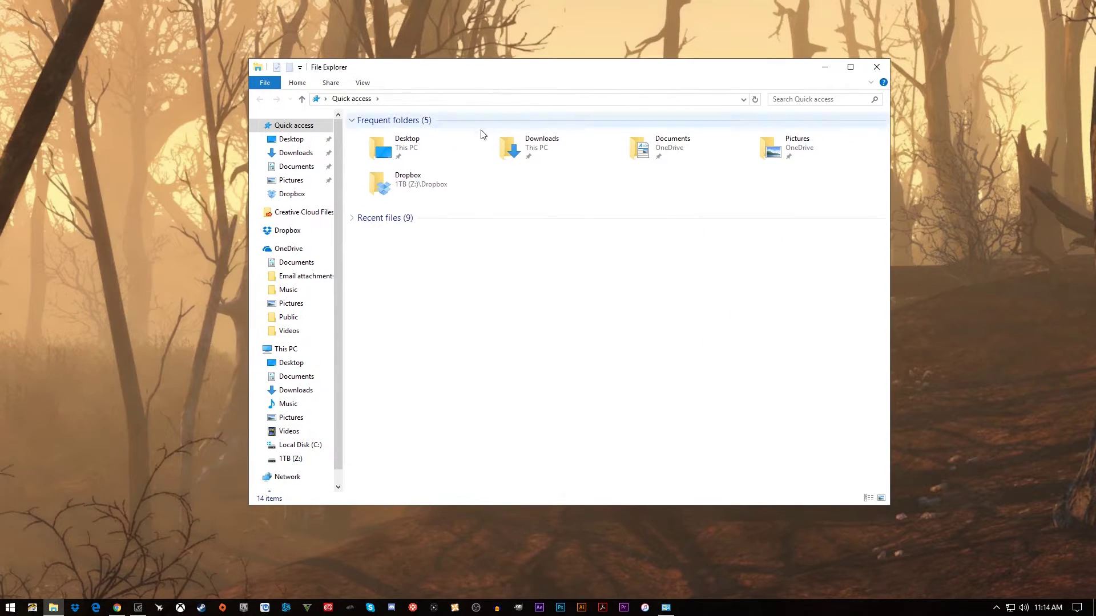
click(285, 353)
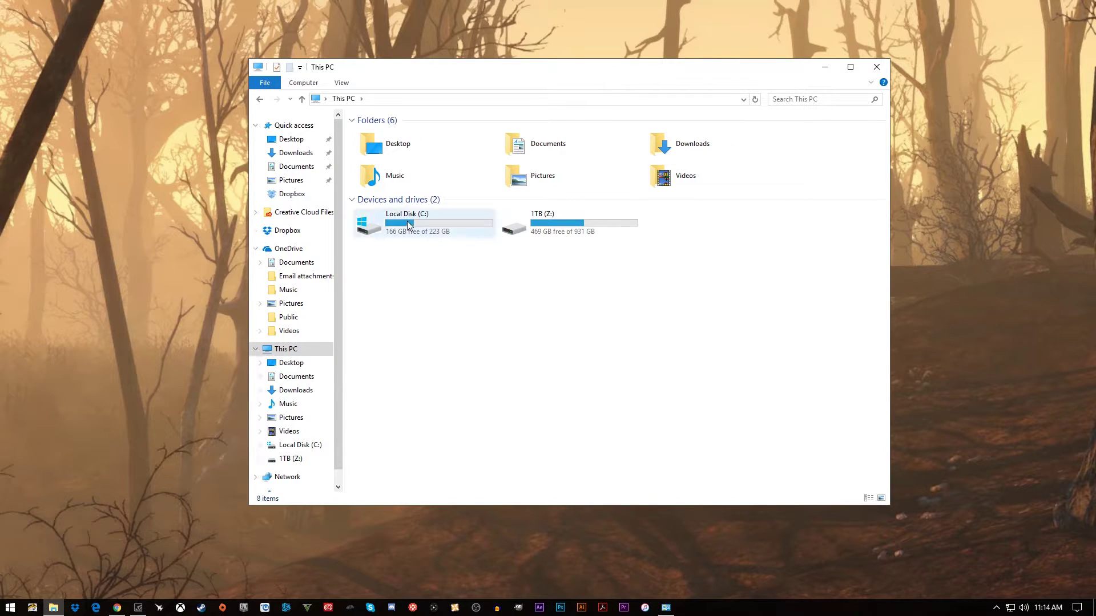
right_click(424, 223)
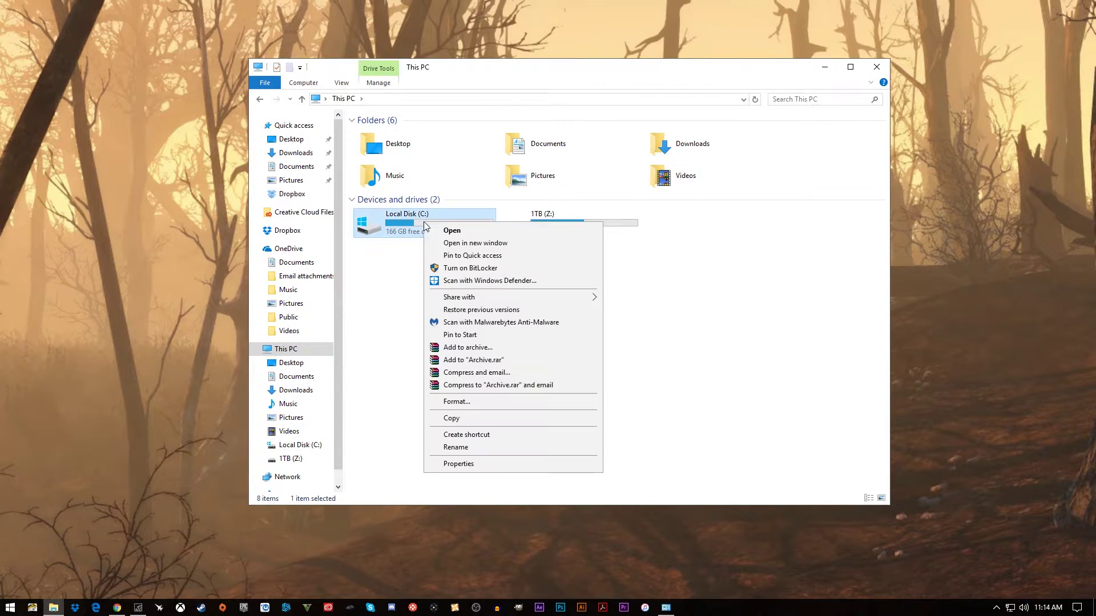
click(461, 464)
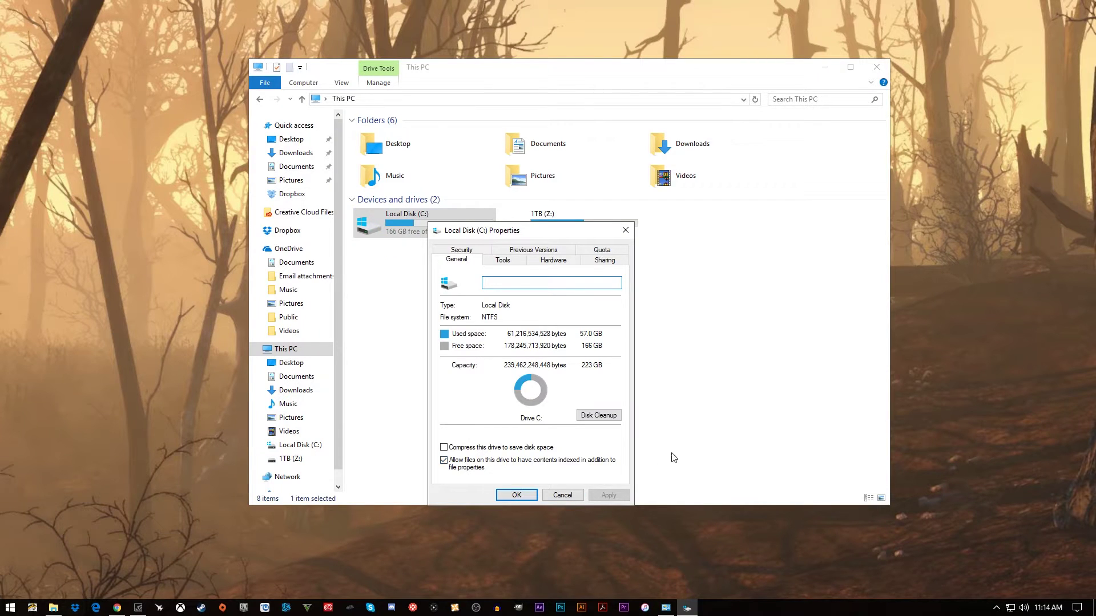
click(822, 67)
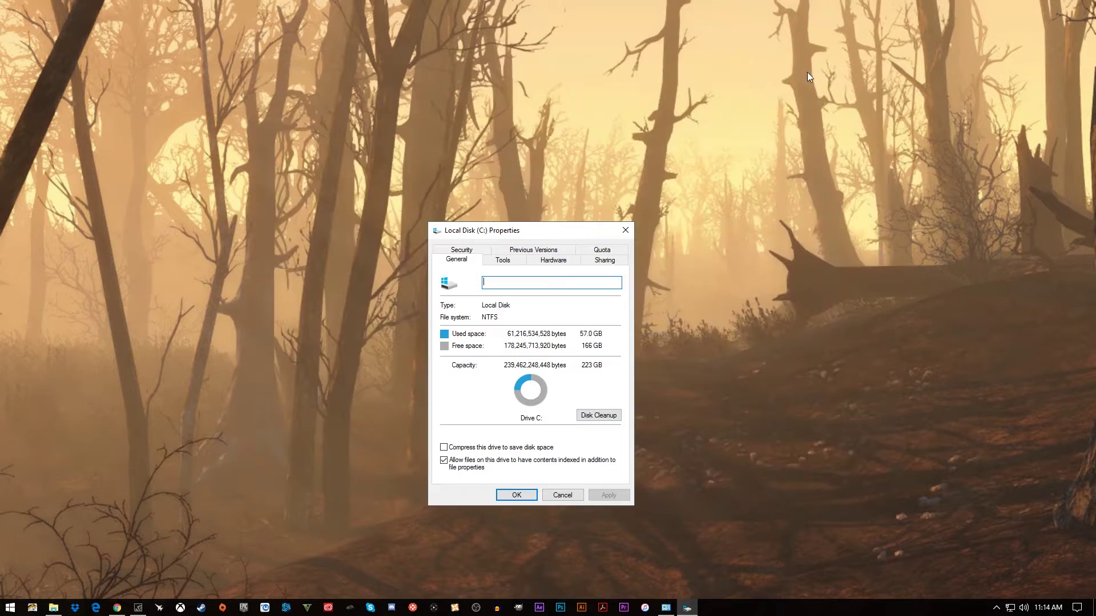
Run Disk Cleanup on C: and permanently delete the checked temporary files and thumbnails.
click(594, 417)
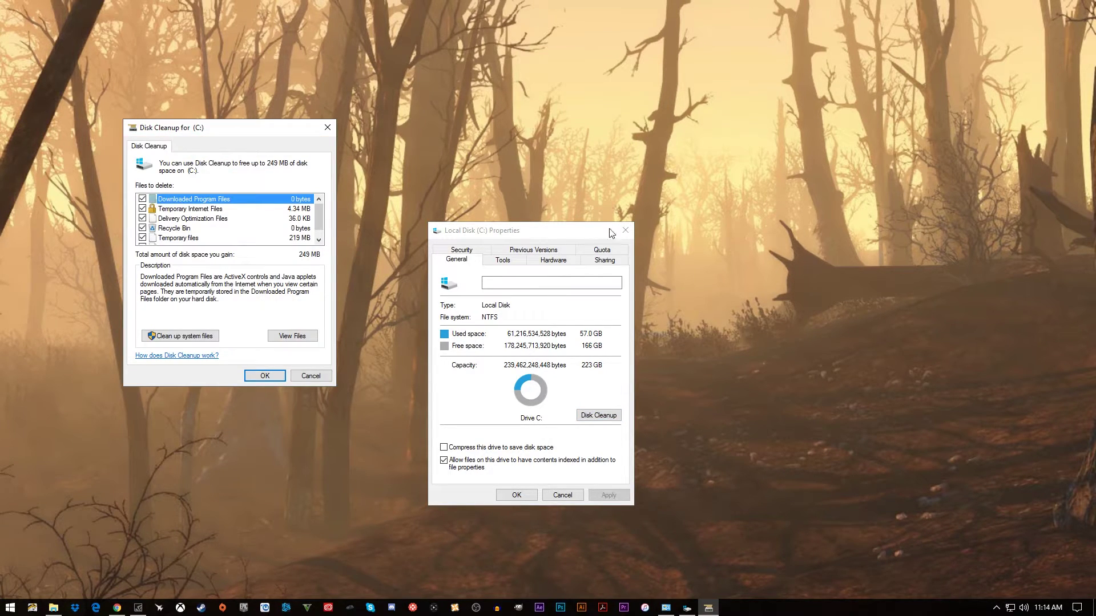
drag(219, 128, 308, 236)
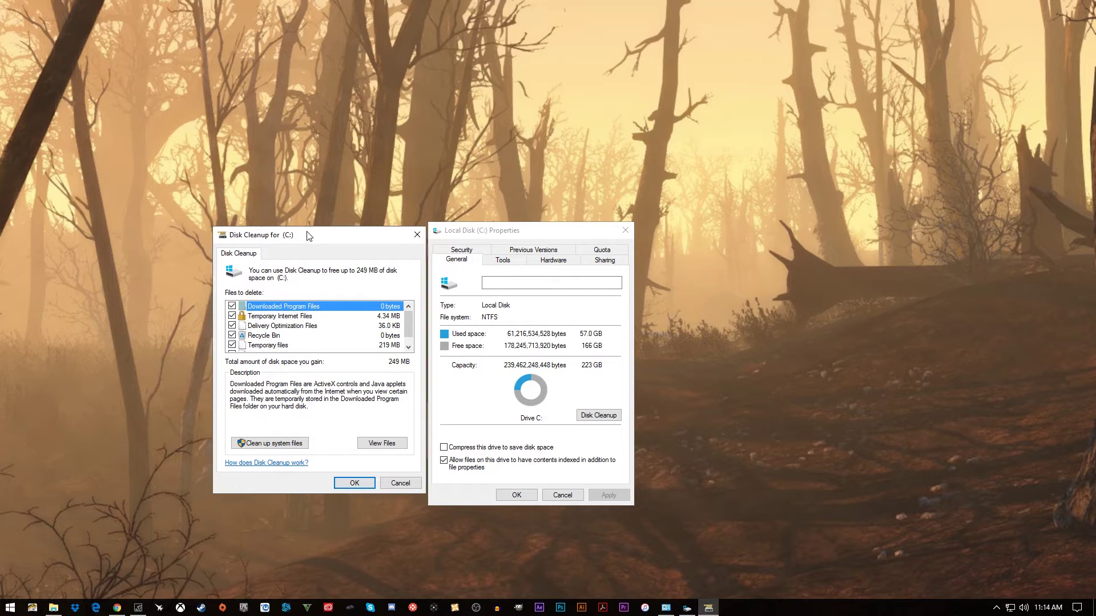
scroll(268, 324, down, 1)
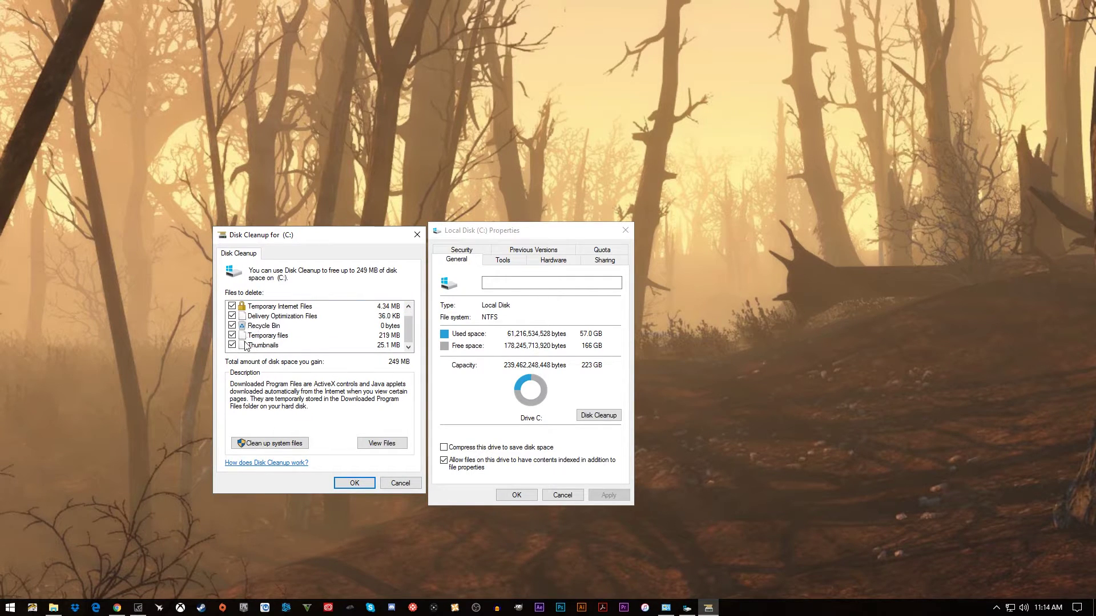
scroll(246, 343, up, 1)
scroll(250, 330, down, 1)
scroll(249, 329, up, 1)
scroll(249, 330, down, 1)
click(358, 484)
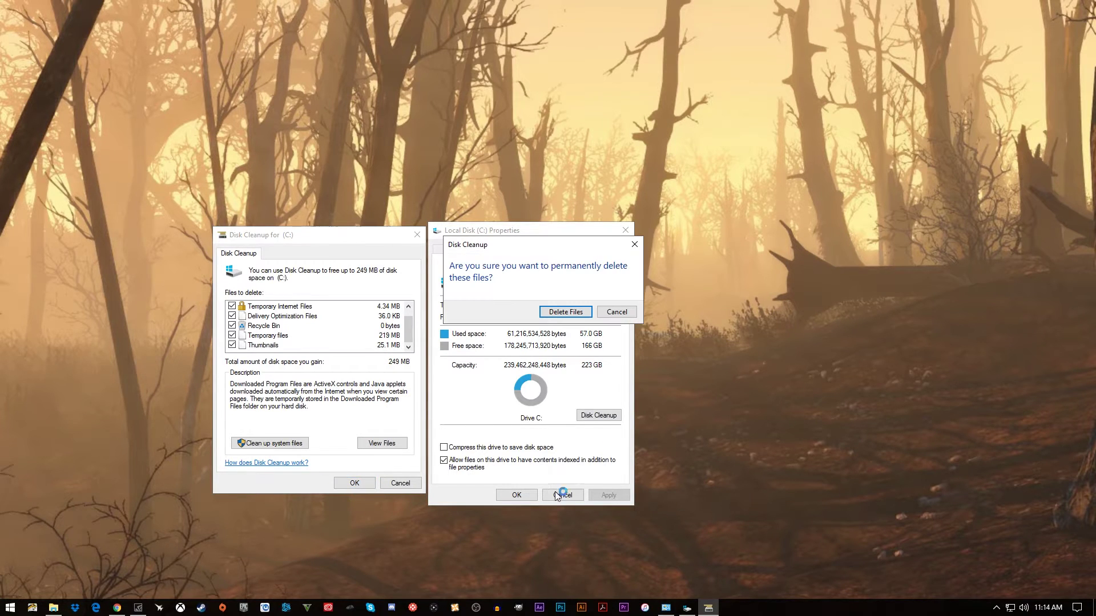
click(565, 312)
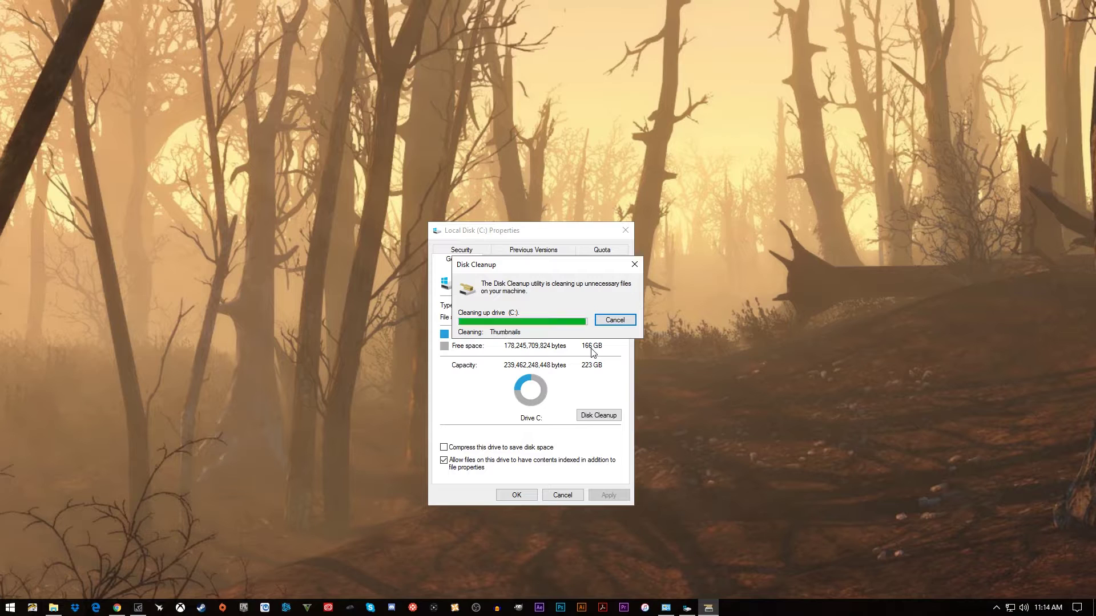
Rerun Disk Cleanup on C: including system files and delete the checked files, about 23.0 MB.
click(603, 419)
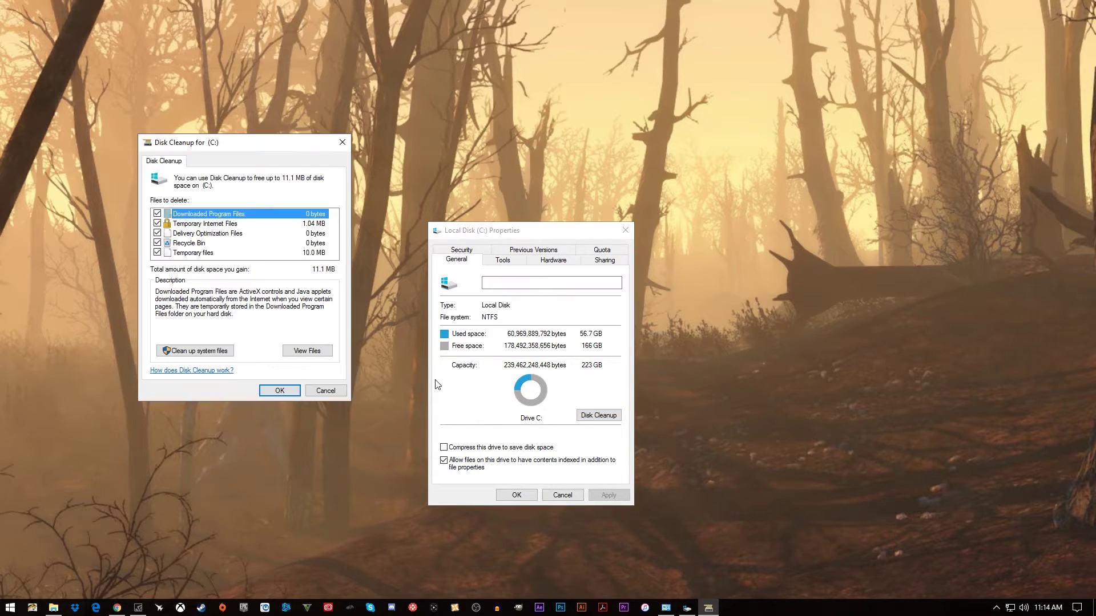
click(200, 351)
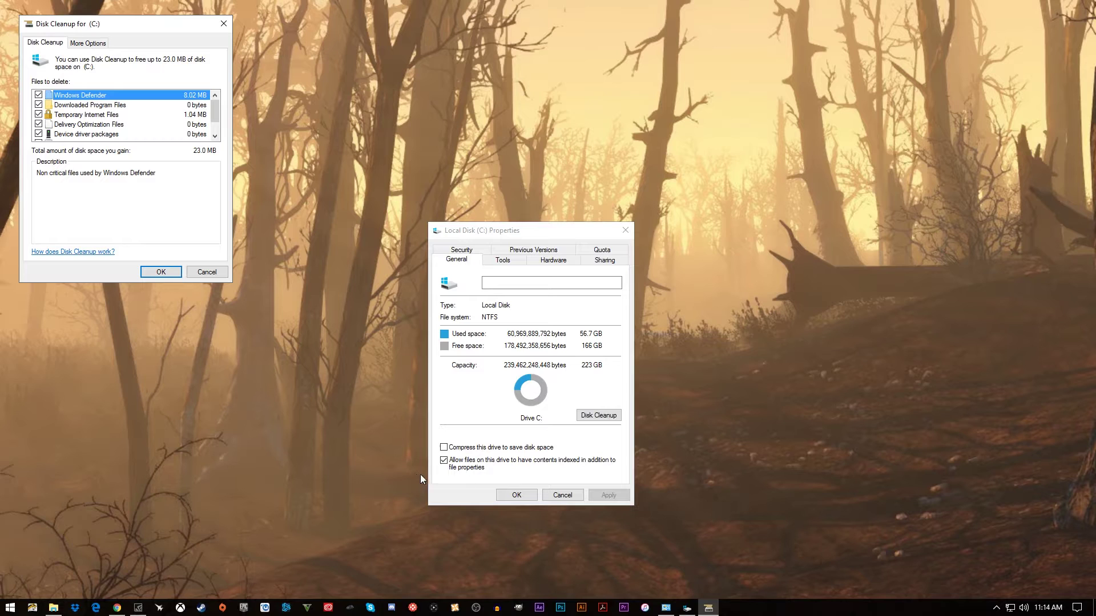
drag(133, 28, 321, 246)
scroll(337, 343, down, 1)
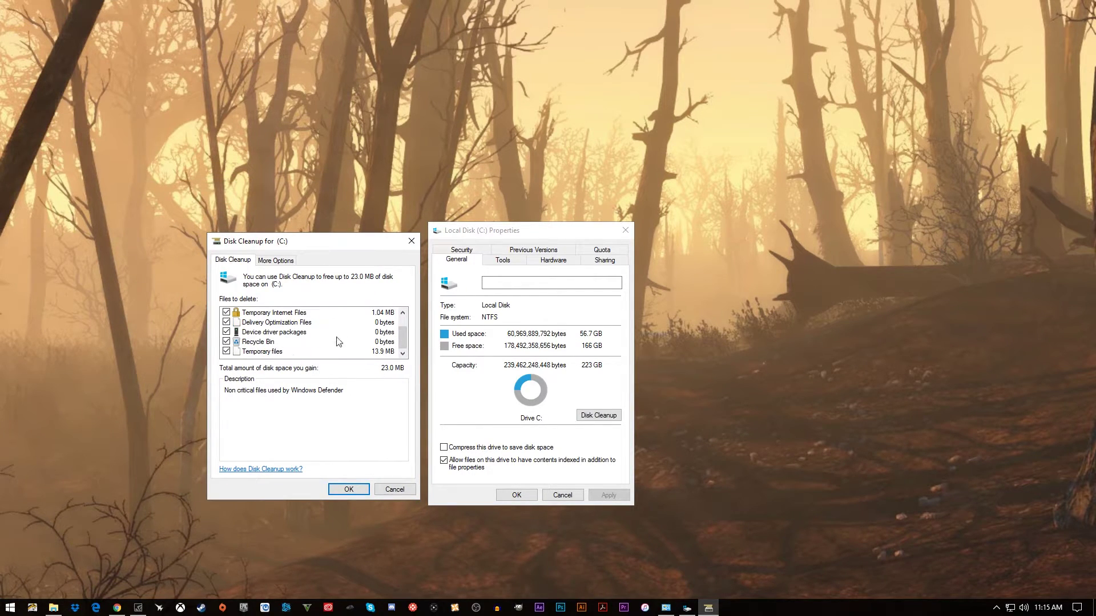
mouse_move(399, 341)
mouse_down()
mouse_move(403, 316)
mouse_move(401, 338)
mouse_up()
click(349, 490)
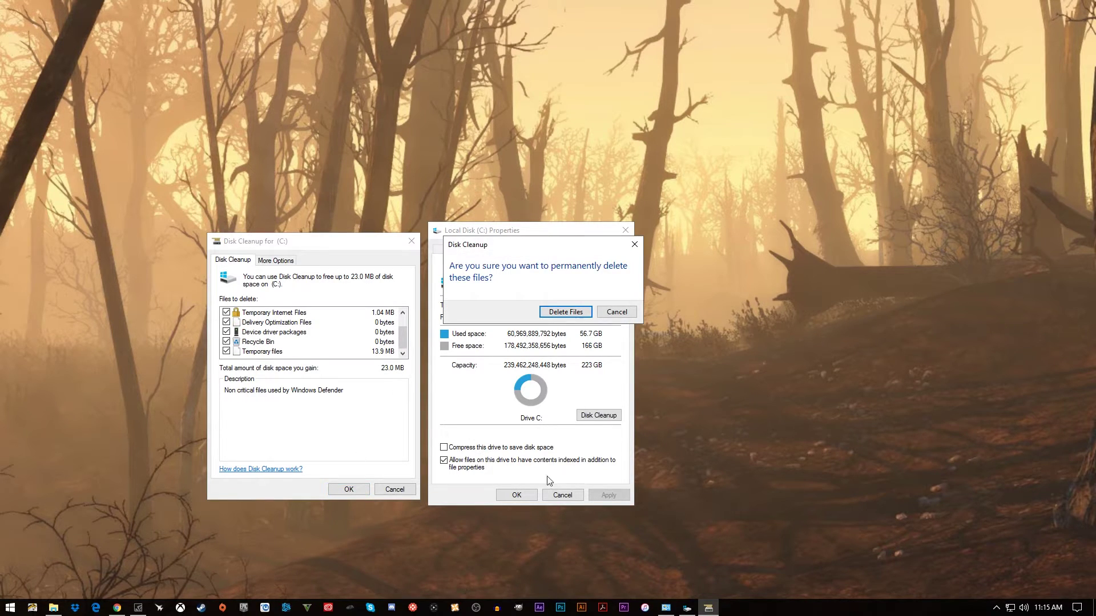
click(562, 312)
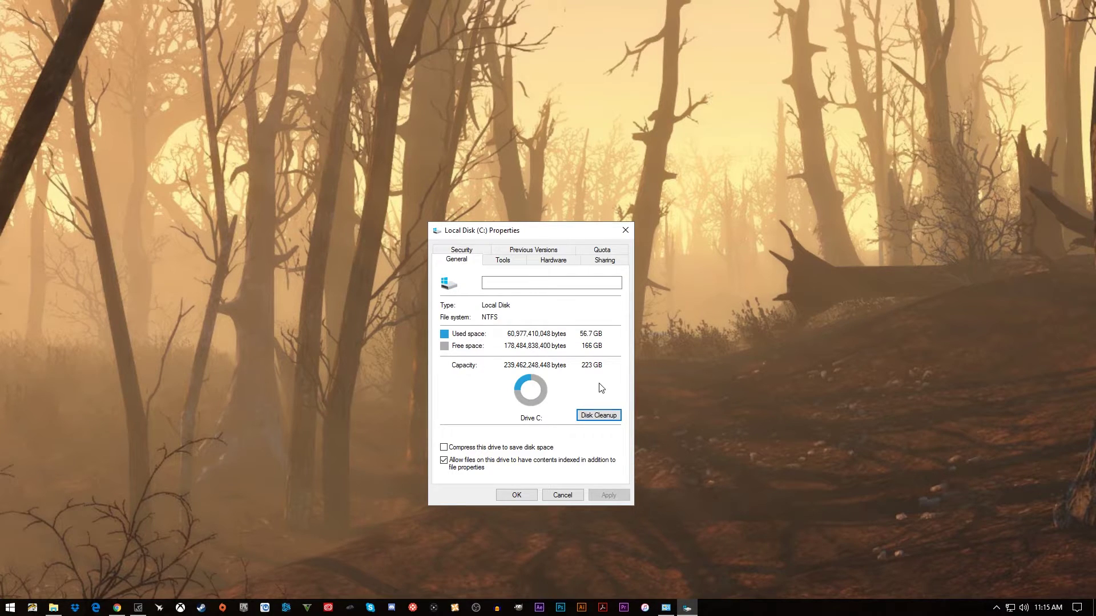
From the Tools tab, optimize drive C: and start optimizing the 1TB (Z:) drive.
click(499, 264)
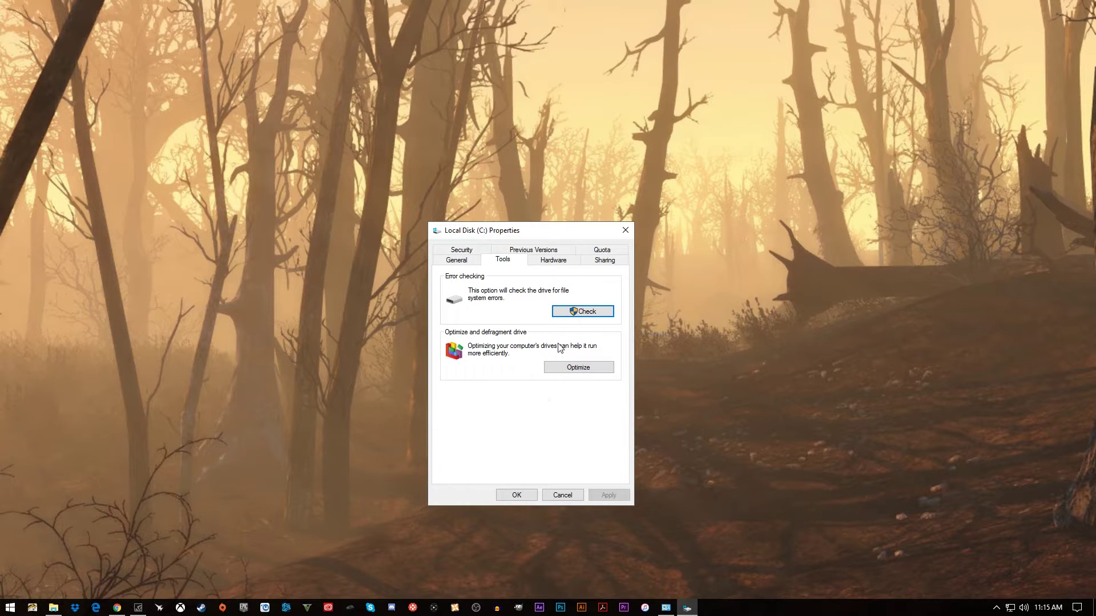
click(557, 368)
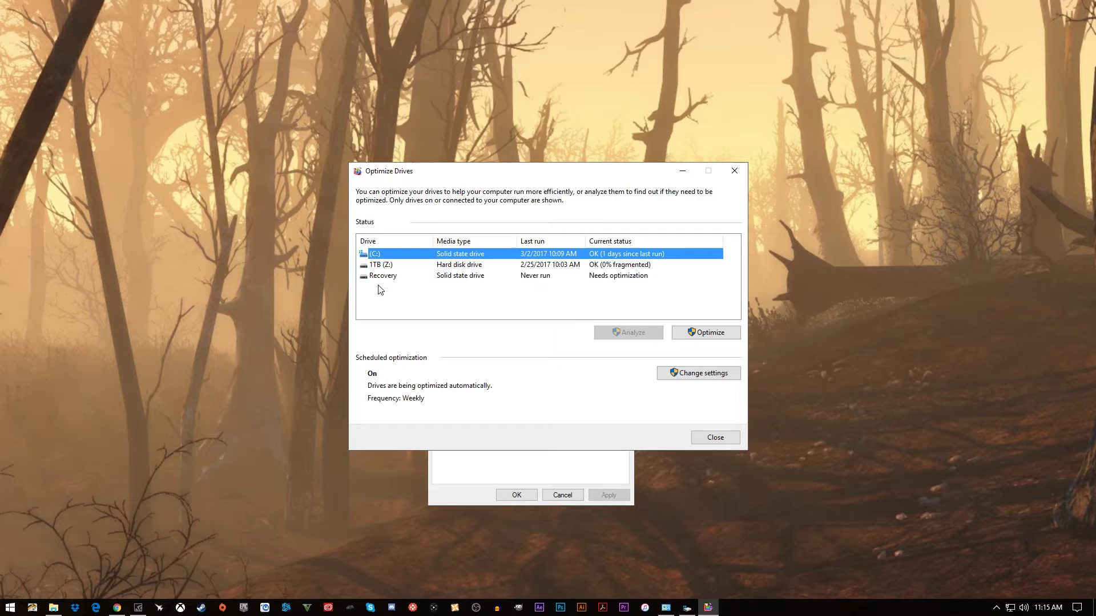
click(700, 335)
click(460, 269)
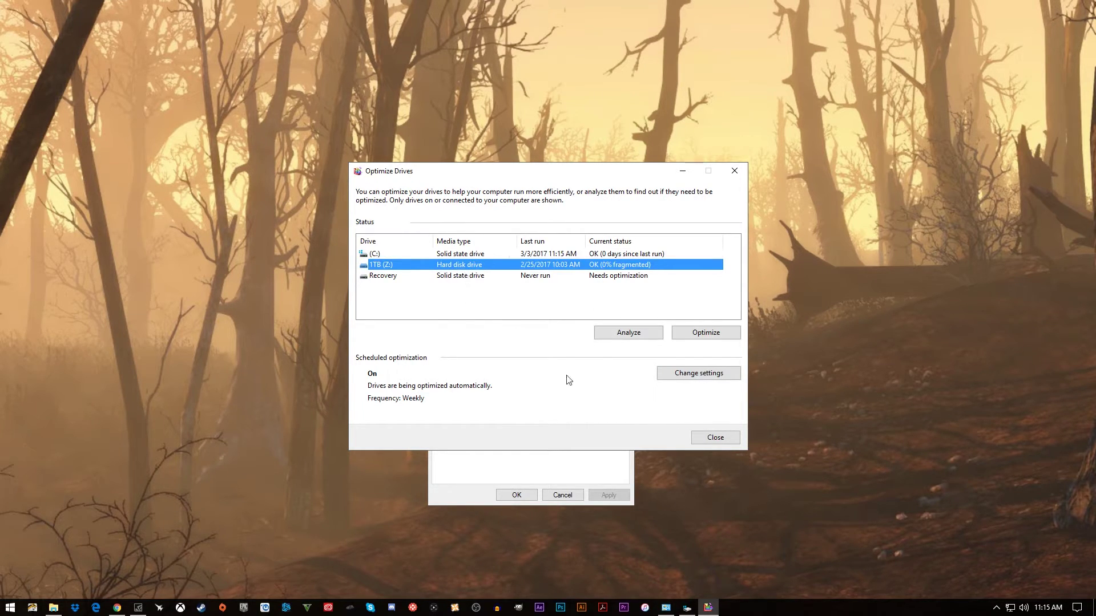
click(704, 335)
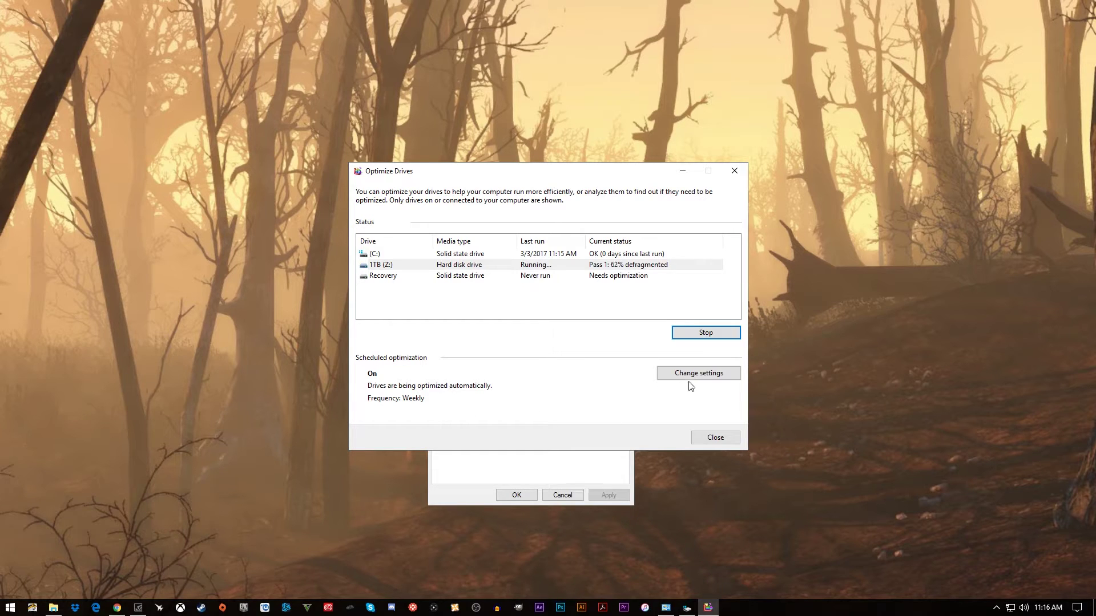
Keep the scheduled optimization frequency at Weekly and close the settings.
click(694, 378)
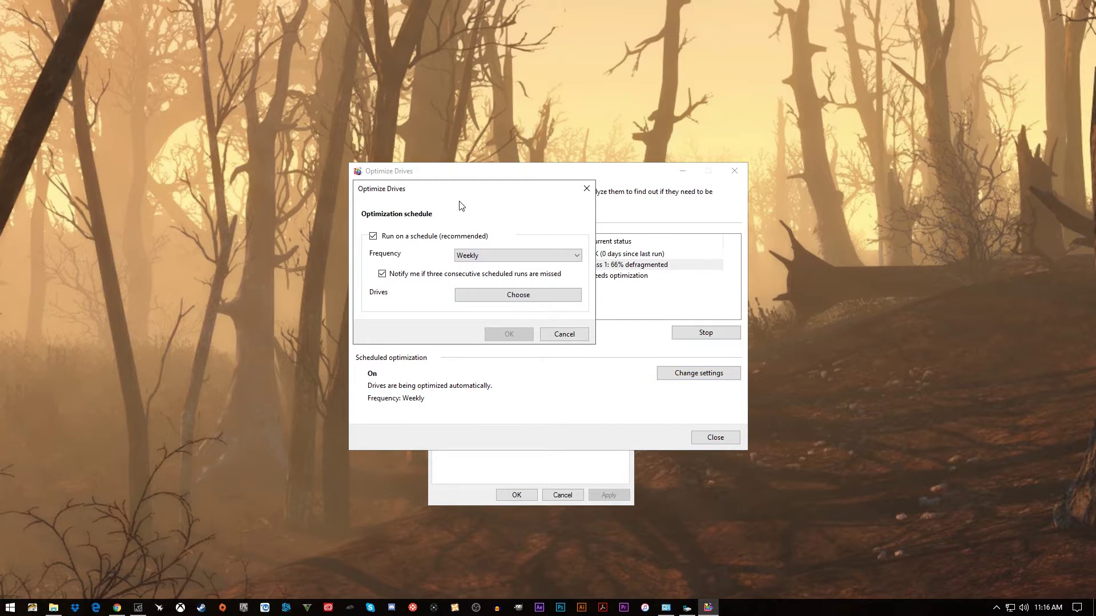
click(496, 263)
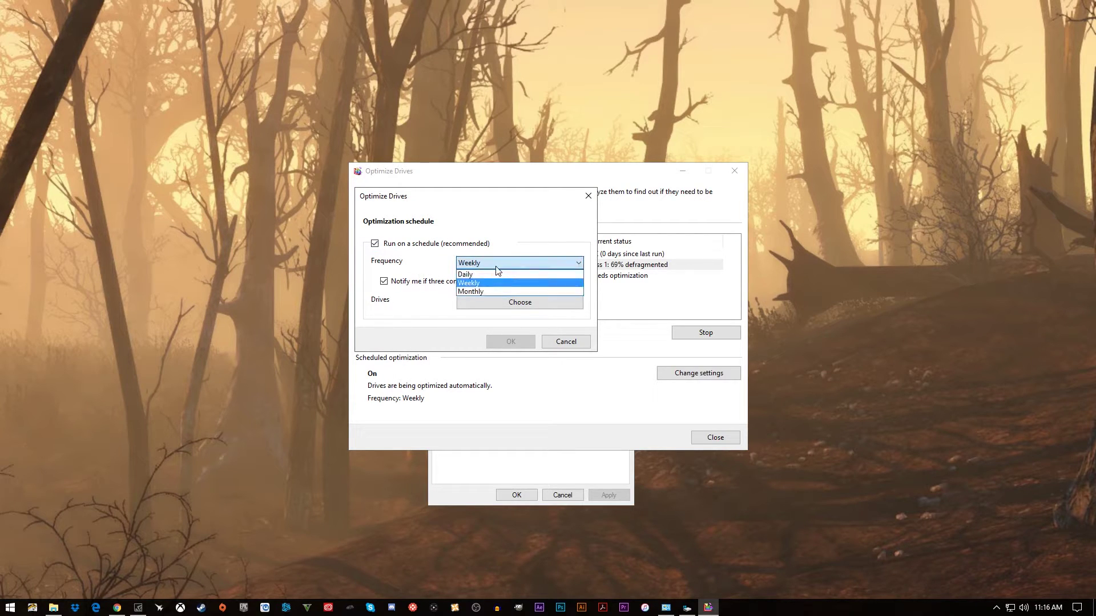
click(458, 259)
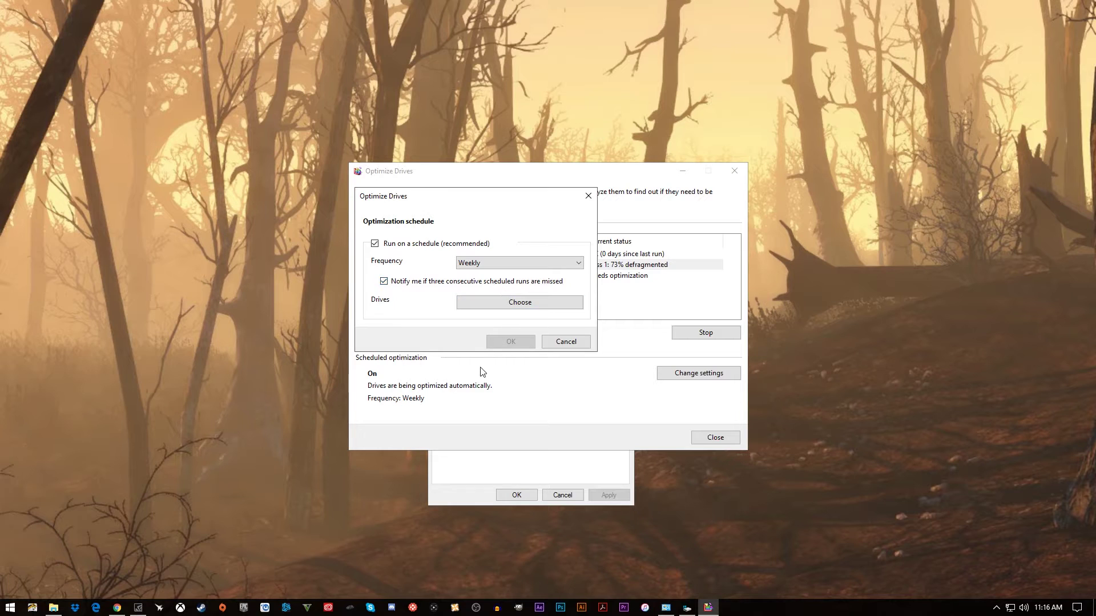
click(565, 342)
Close Optimize Drives, open Device Manager from Win+X, and scan for hardware changes.
click(715, 438)
right_click(10, 608)
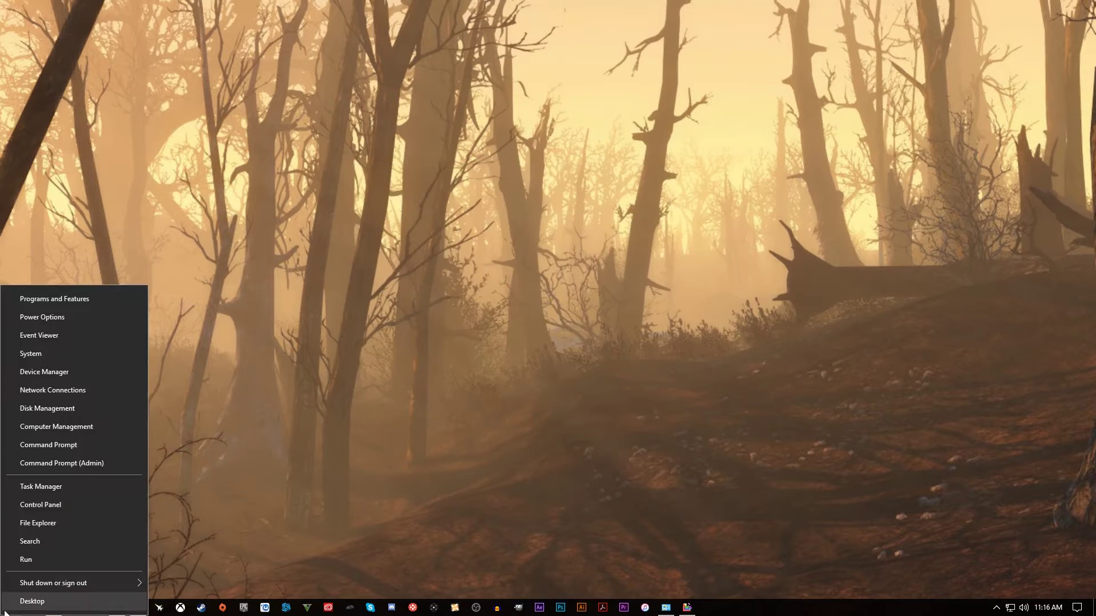
click(49, 371)
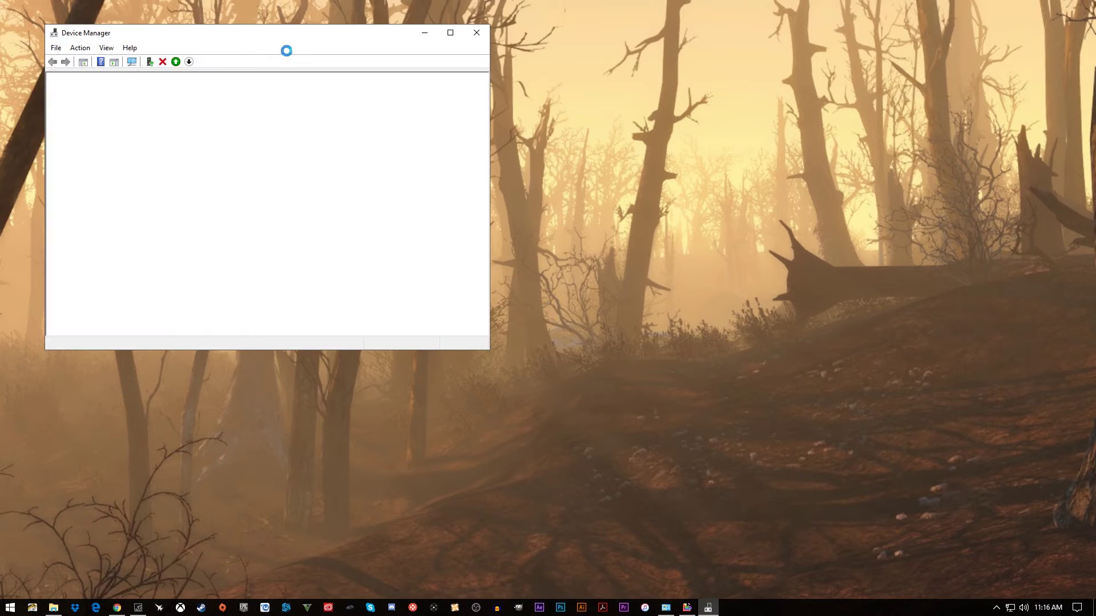
drag(414, 108, 588, 233)
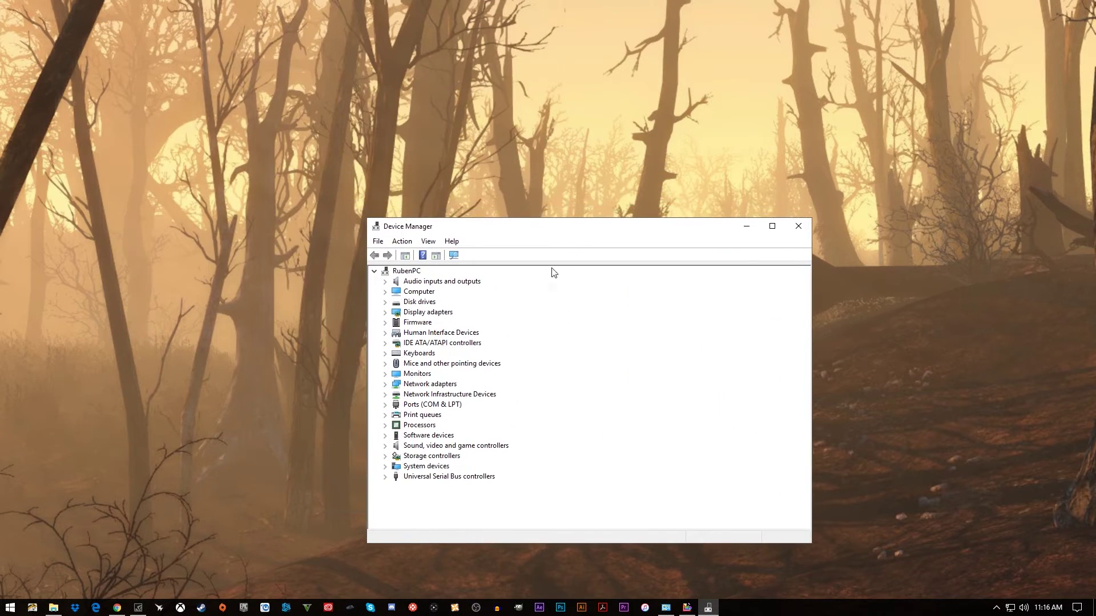
right_click(407, 272)
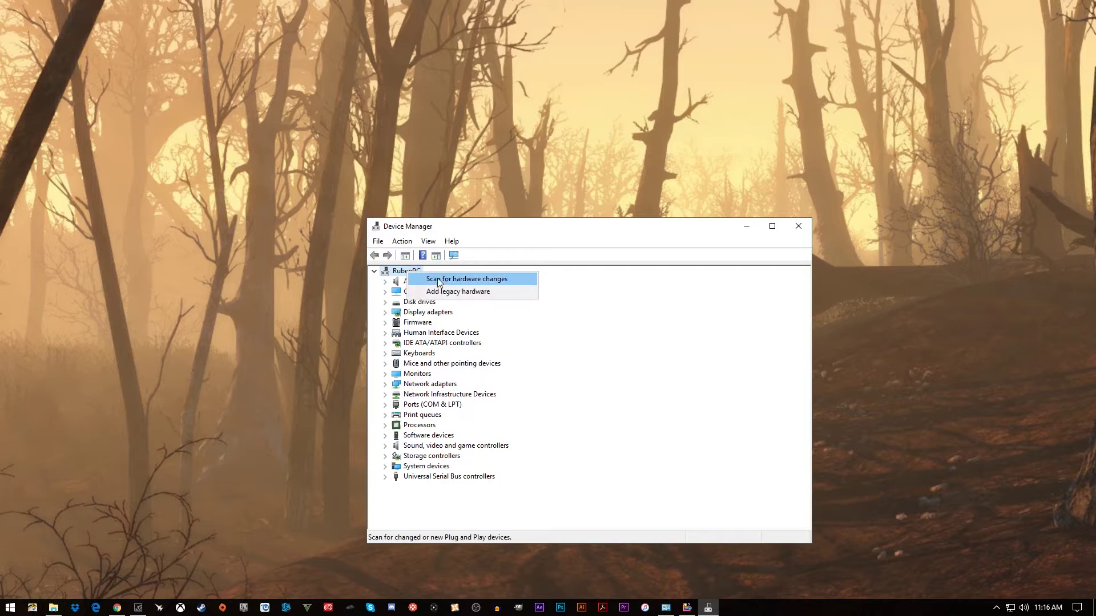
click(448, 279)
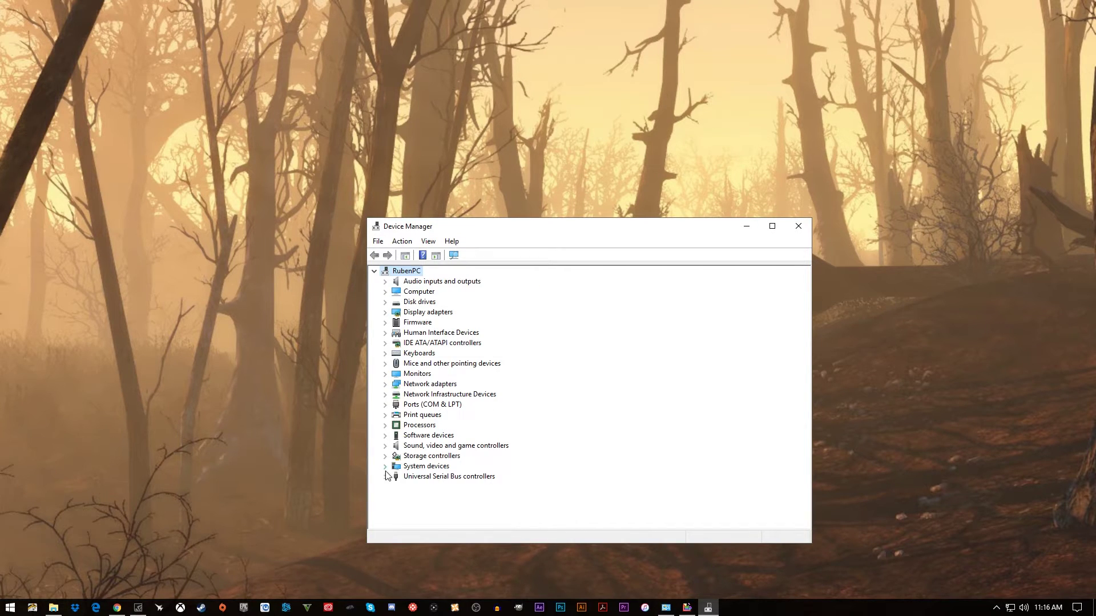
Update the Corsair Hydro Series 7289 USB Device driver, confirming the best driver is already installed.
click(385, 477)
right_click(436, 415)
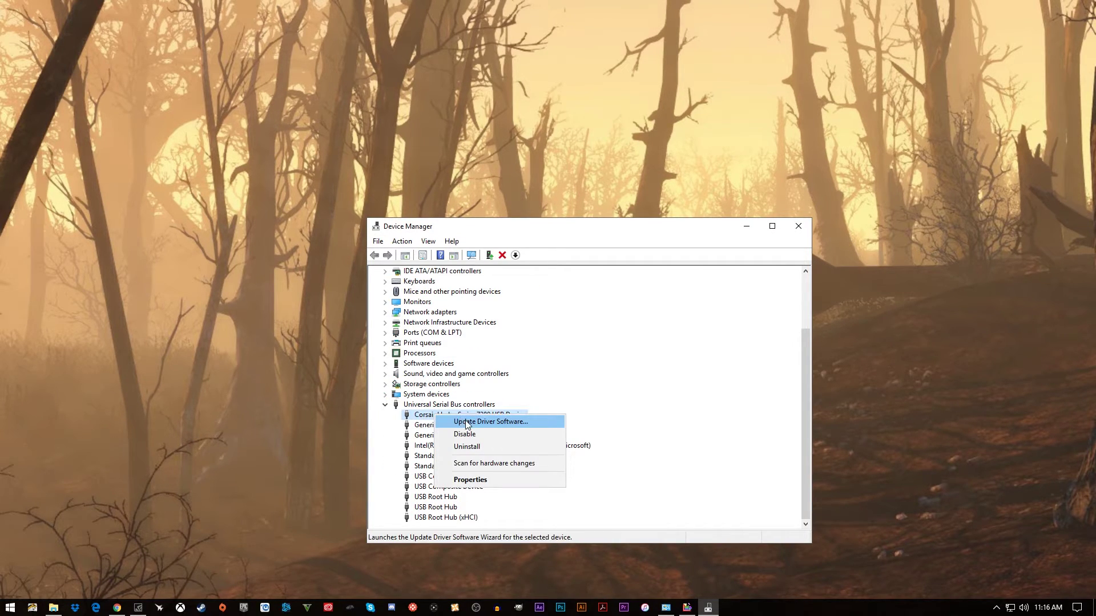
click(466, 423)
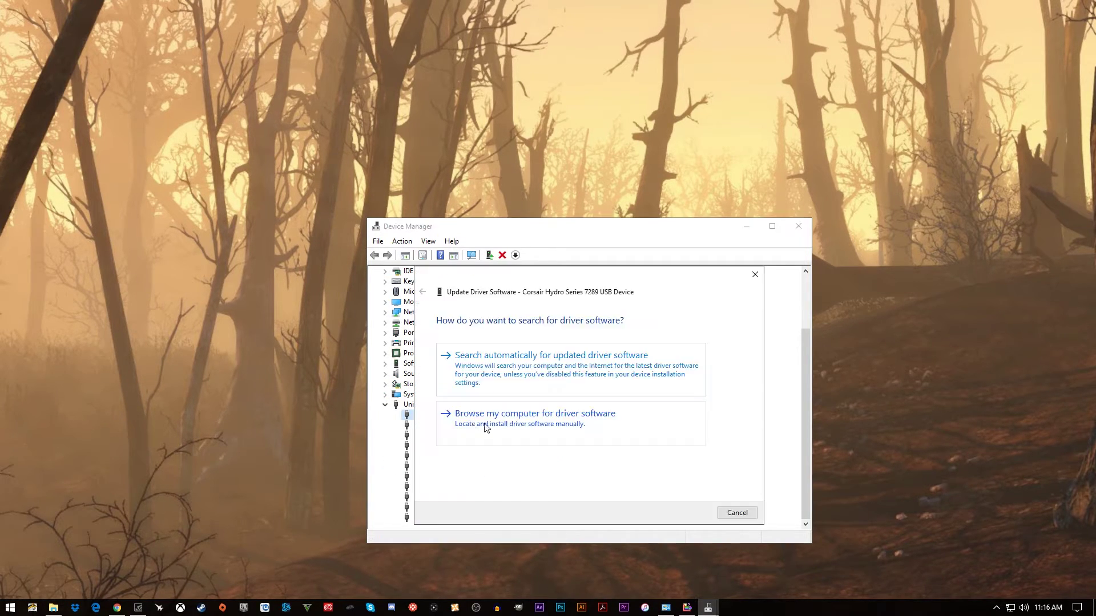
click(544, 374)
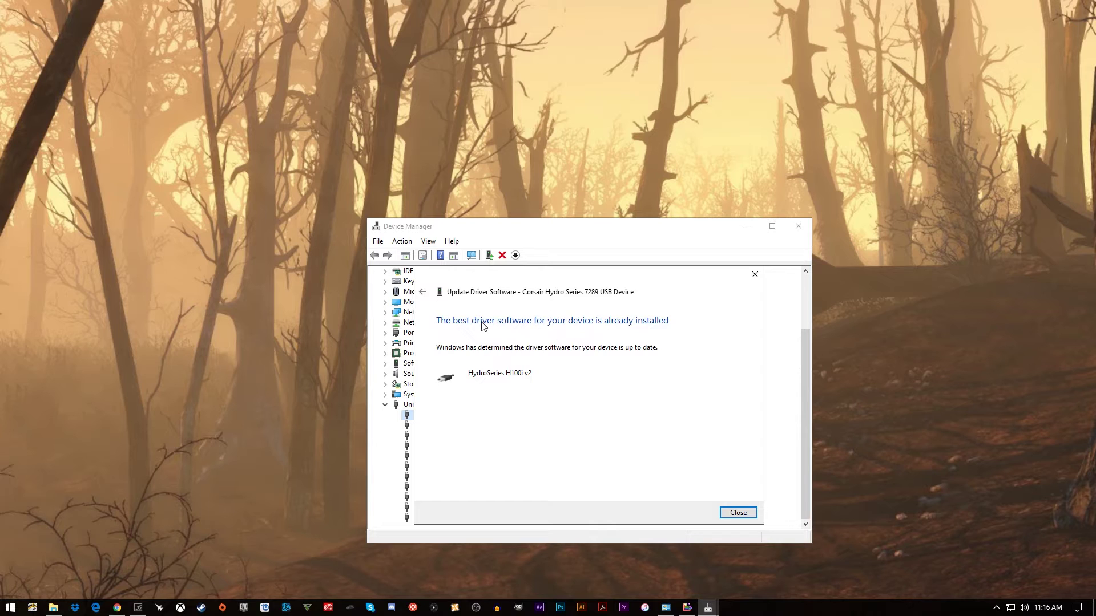
click(738, 513)
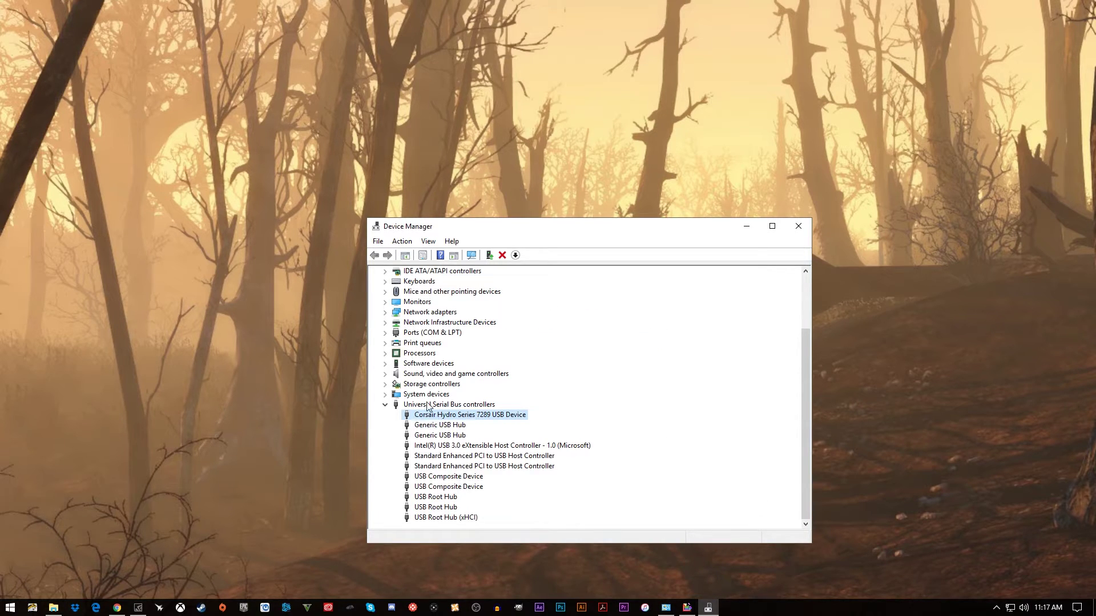
click(384, 406)
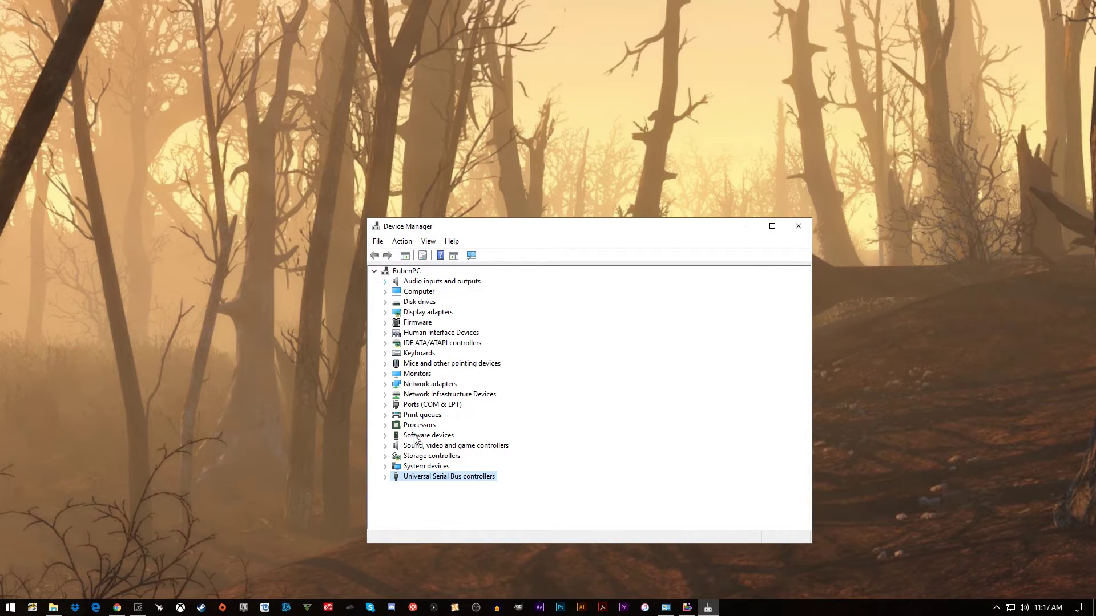
click(384, 281)
click(385, 281)
Search Start for 'update' and check for updates, finding Defender definition update KB2267602.
key(super)
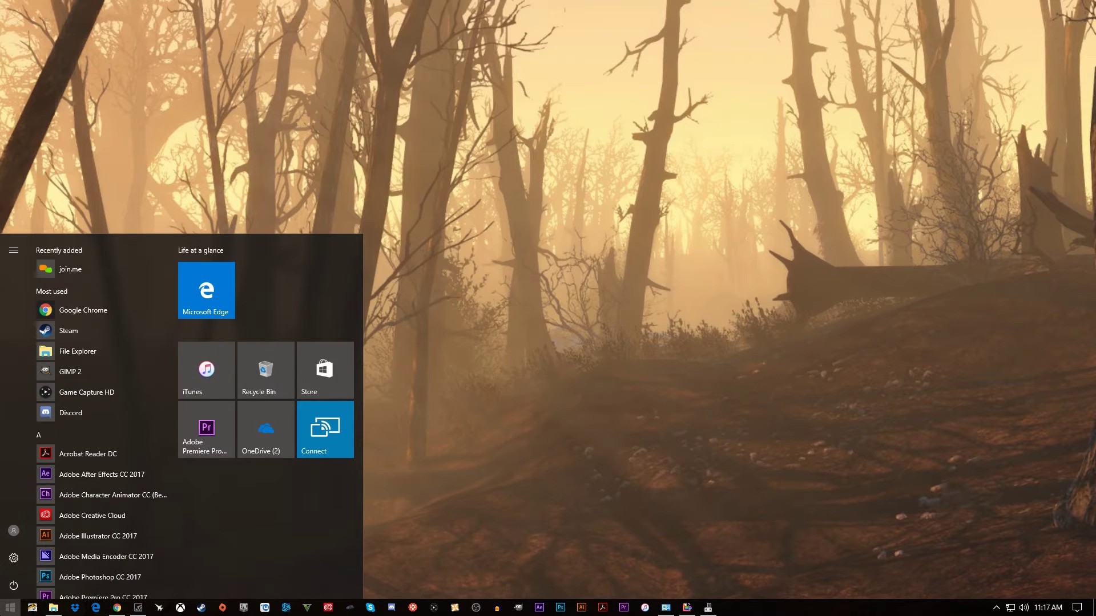
text(update)
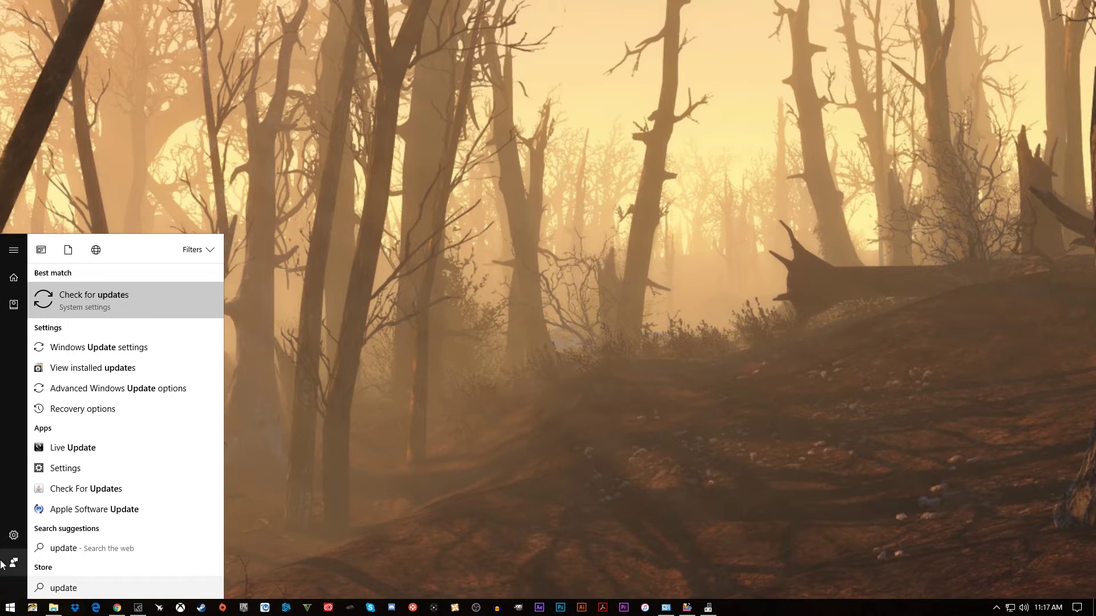
click(121, 296)
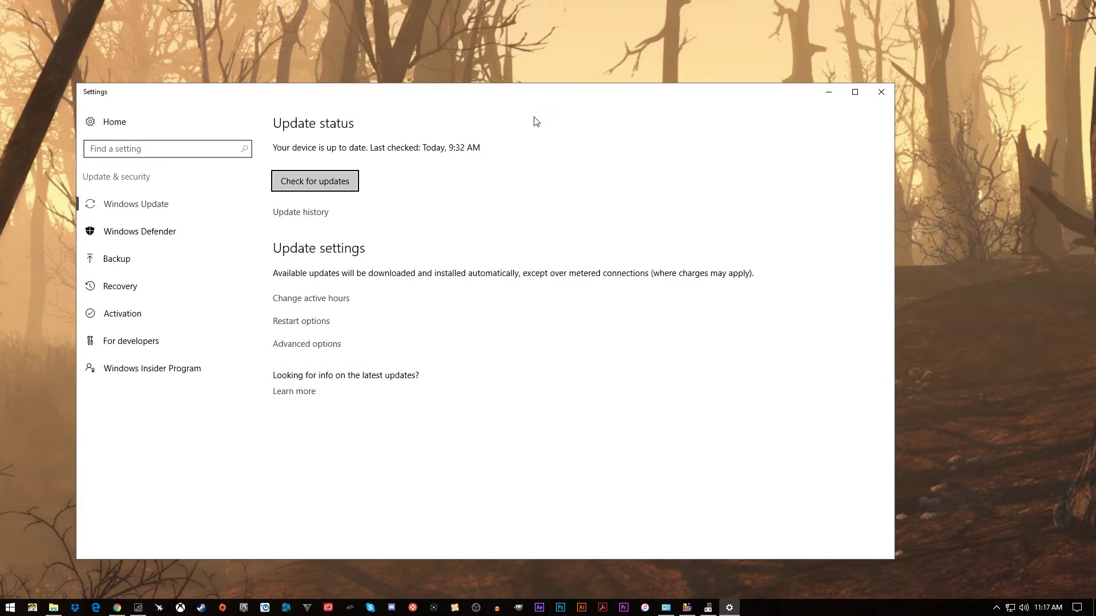
click(339, 188)
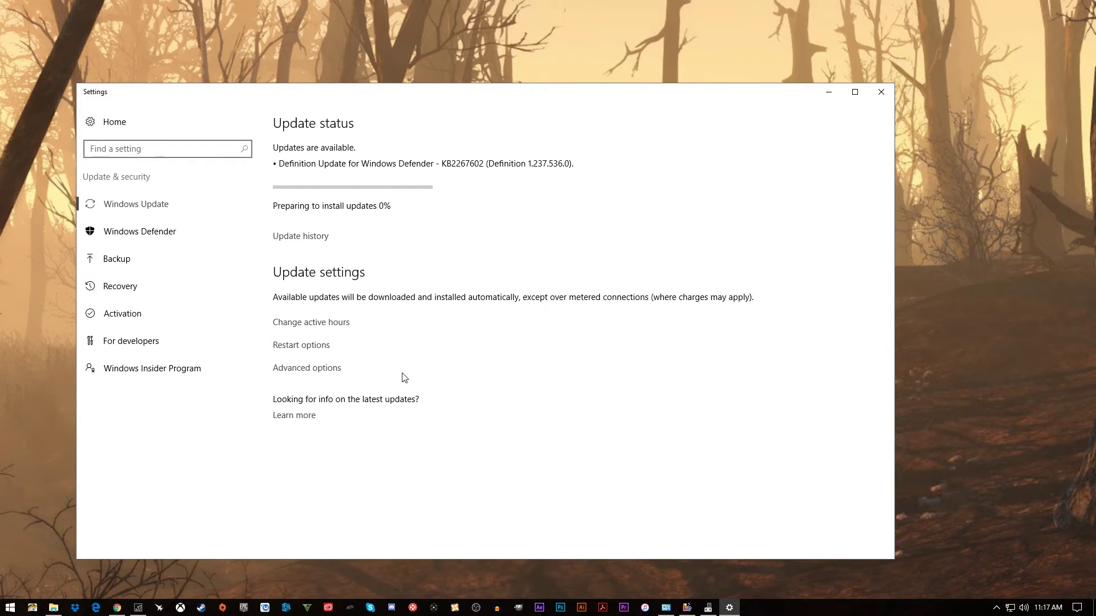
drag(513, 97, 583, 102)
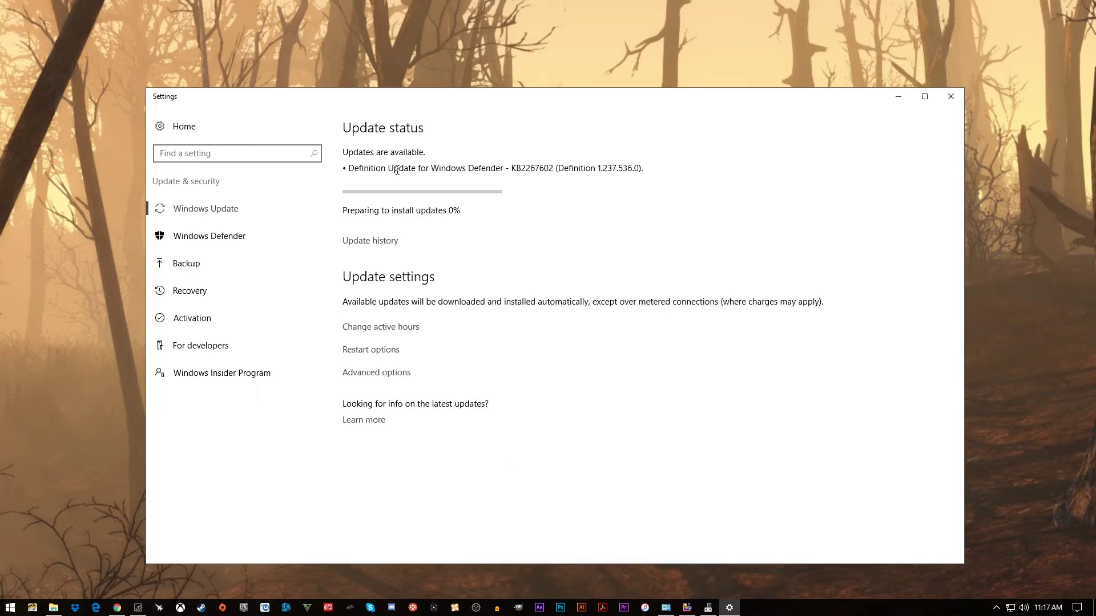
drag(397, 170, 577, 177)
click(558, 329)
Show the desktop and launch Malwarebytes Anti-Malware from Start, allowing it to make changes.
key(super+d)
key(super)
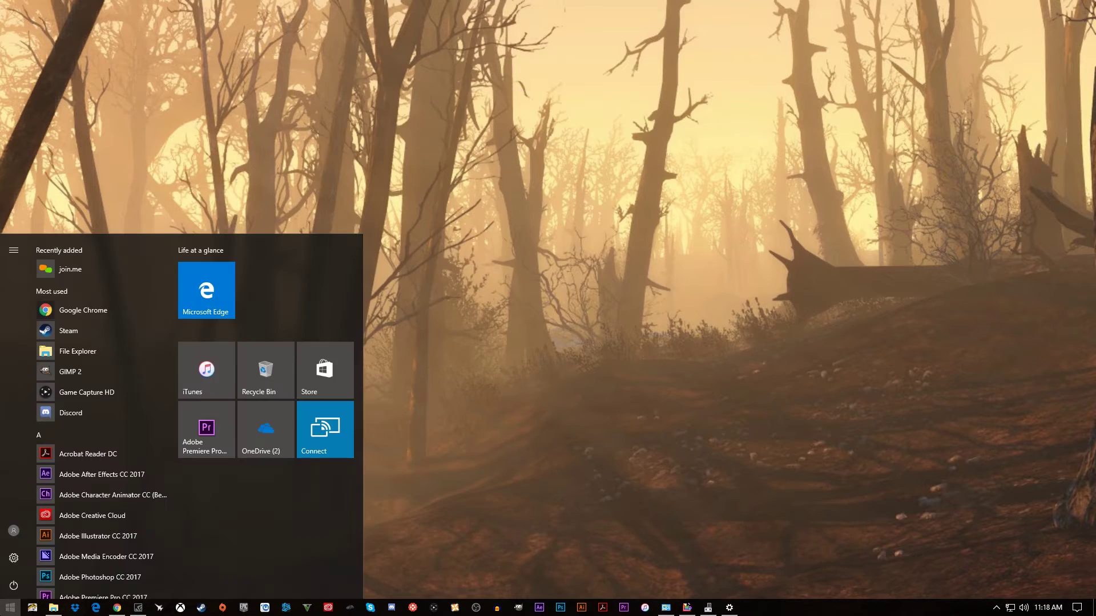
text(ma)
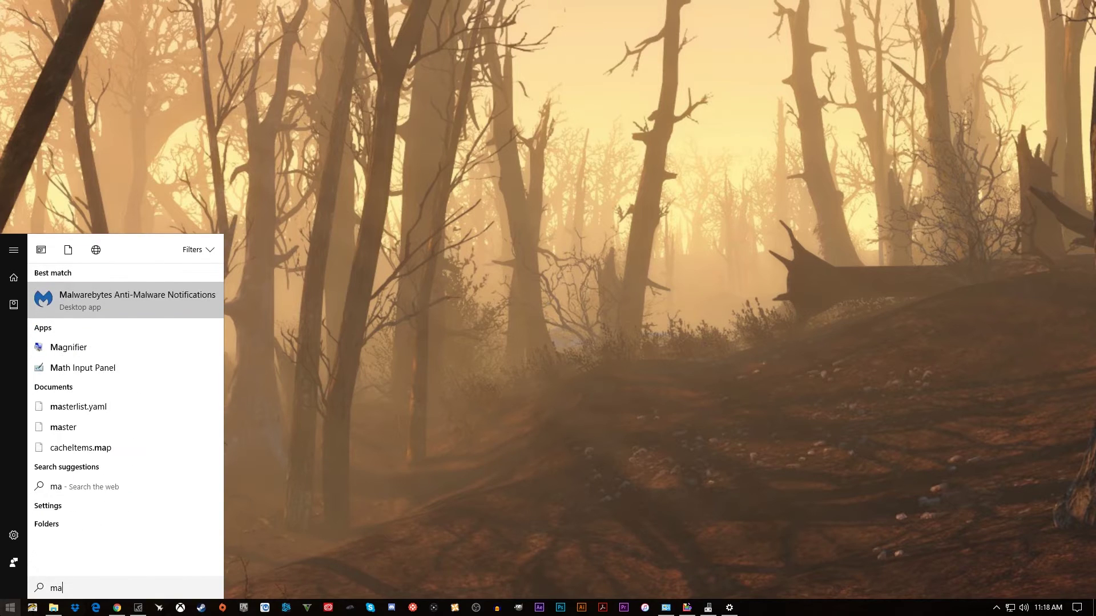
click(117, 300)
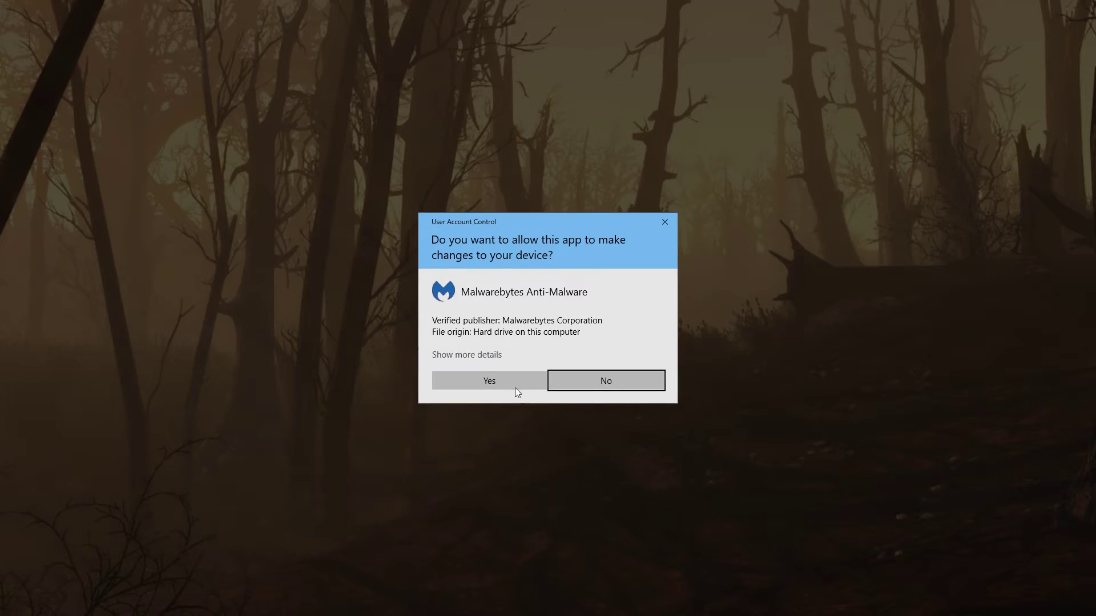
click(514, 388)
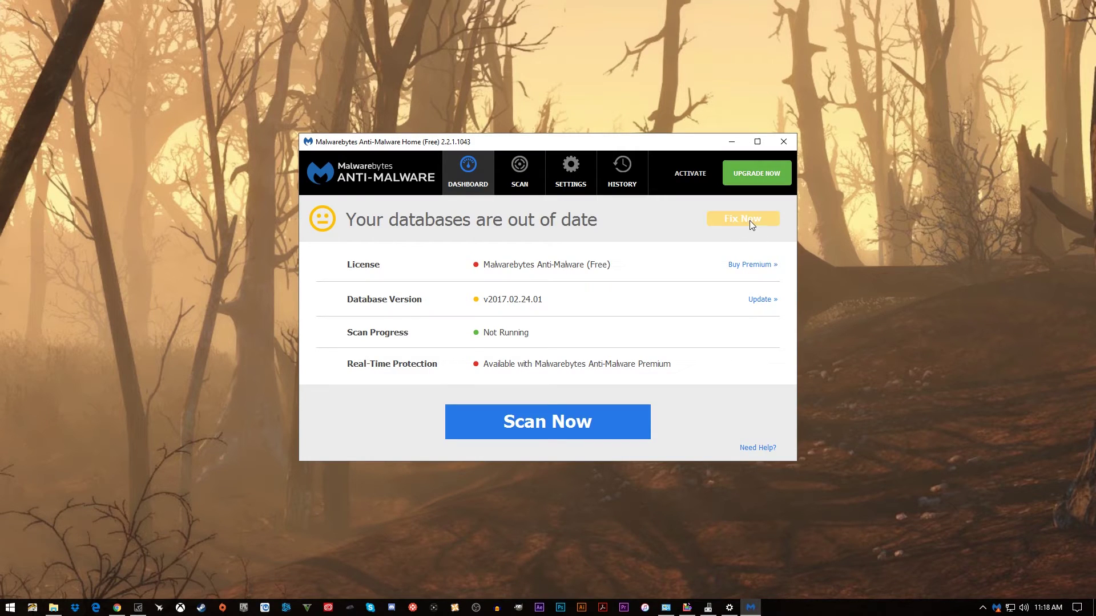
Update the Malwarebytes databases to v2017.03.03.10, start a Threat Scan, and minimize the window.
click(749, 220)
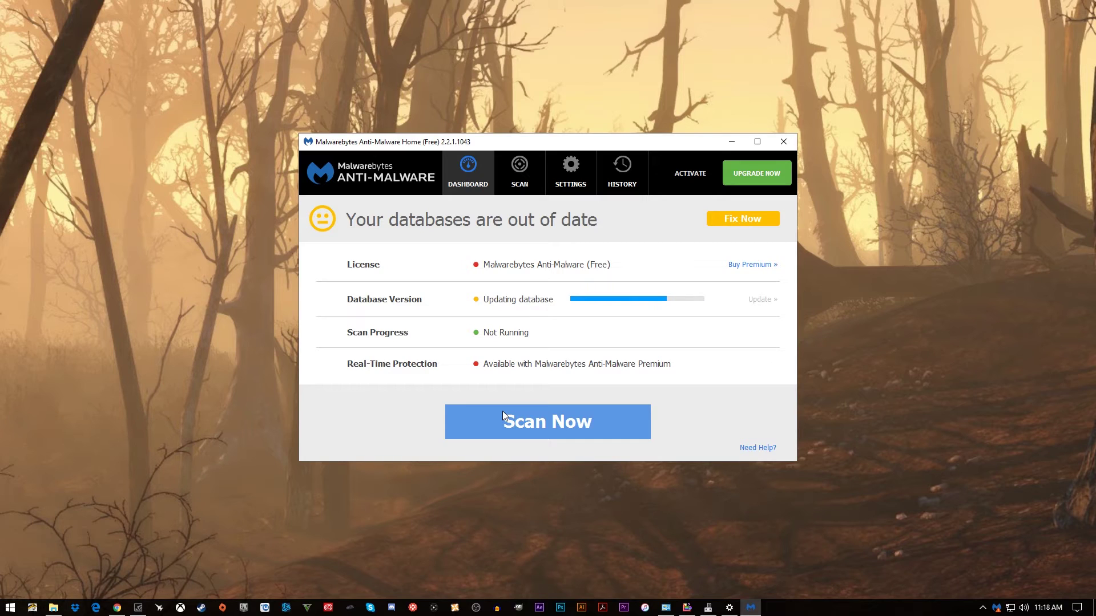
click(566, 431)
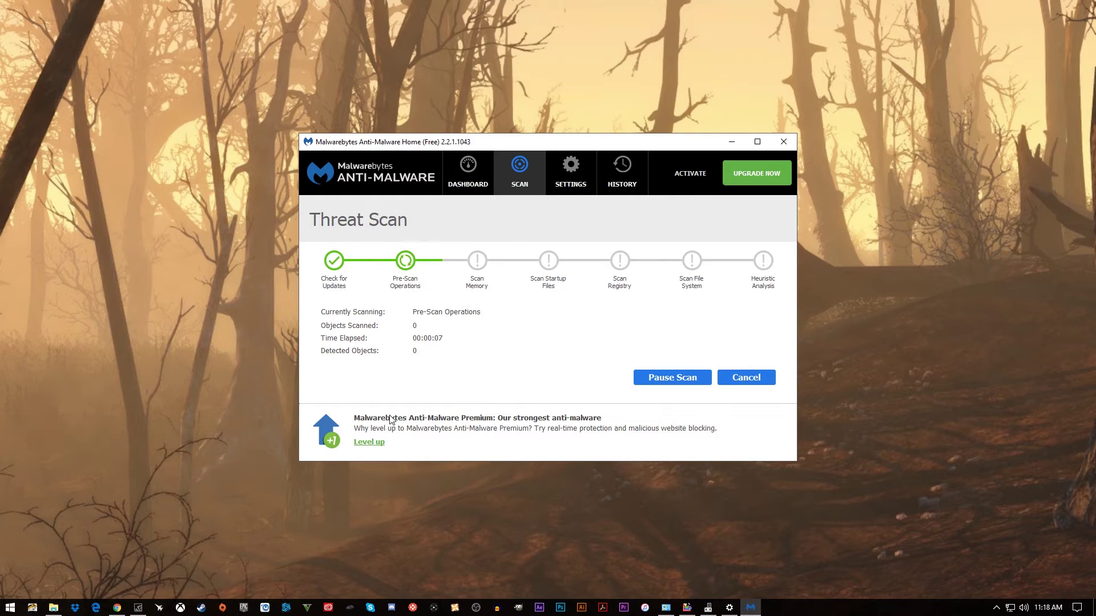
click(729, 143)
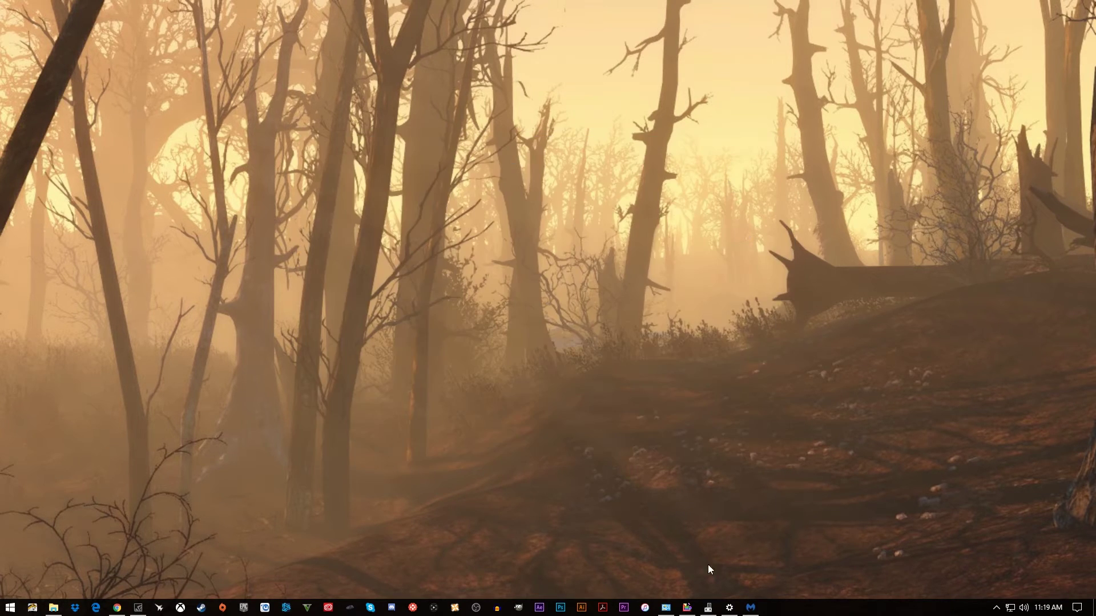
key(super)
text(windows defe)
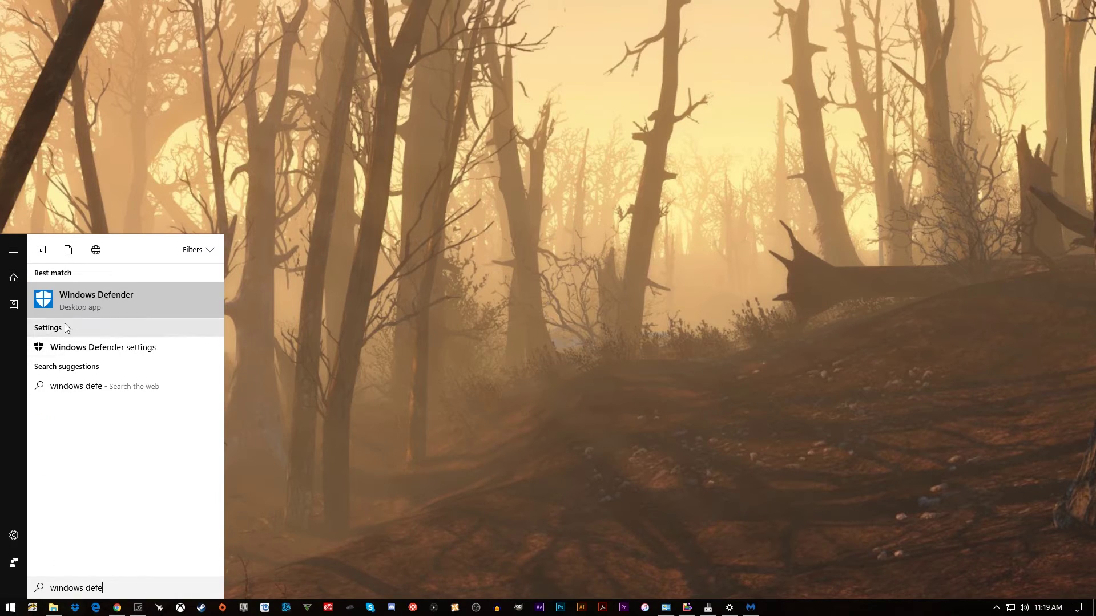
click(63, 308)
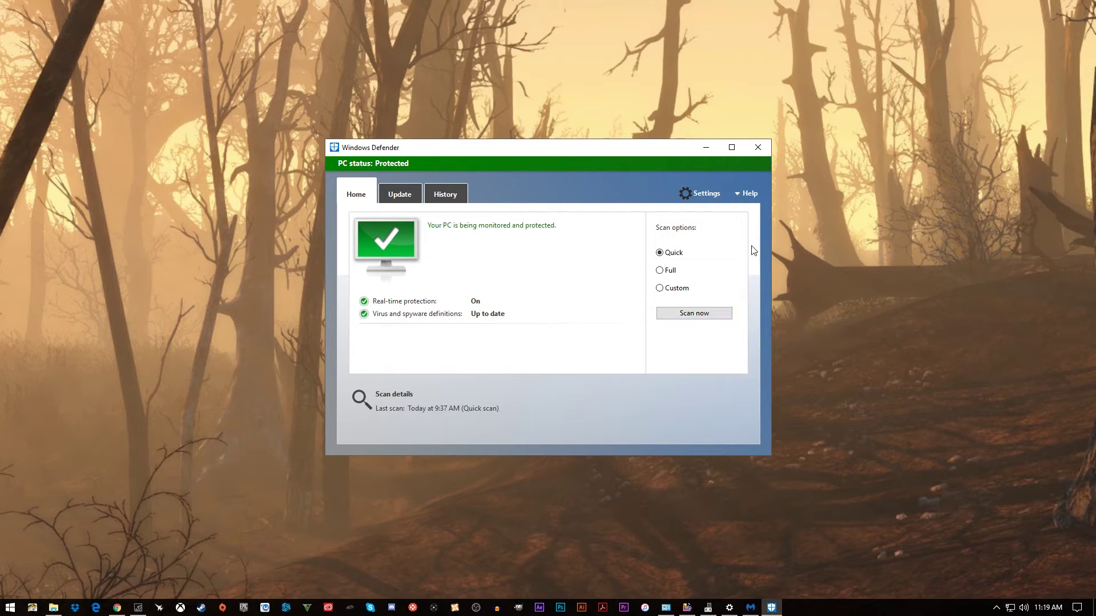
click(759, 149)
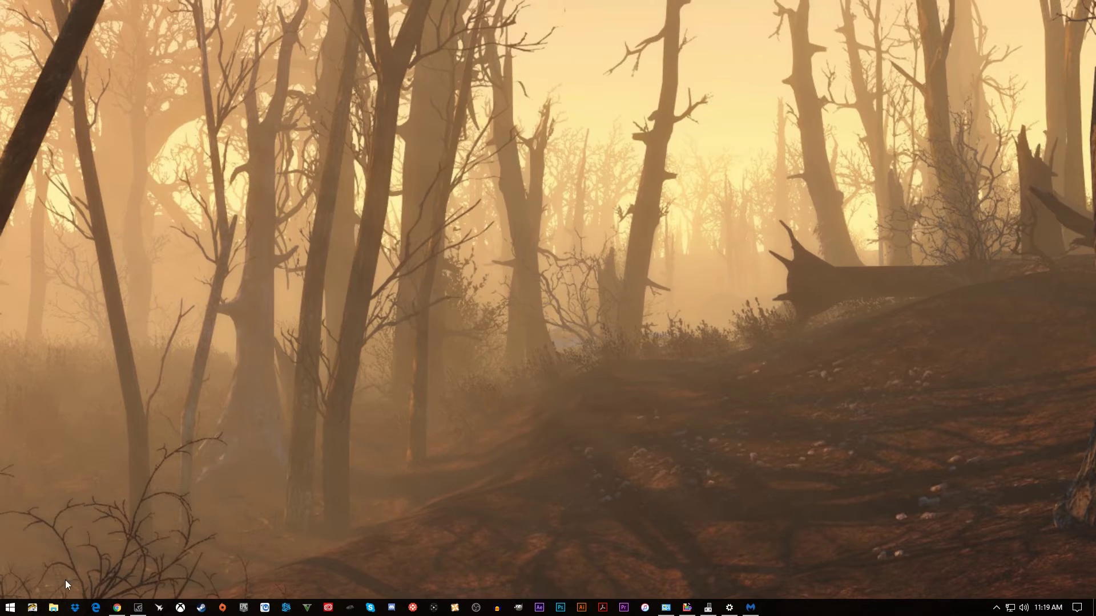
Clear File Explorer history under Privacy in Folder Options, reached from This PC's View options.
click(53, 608)
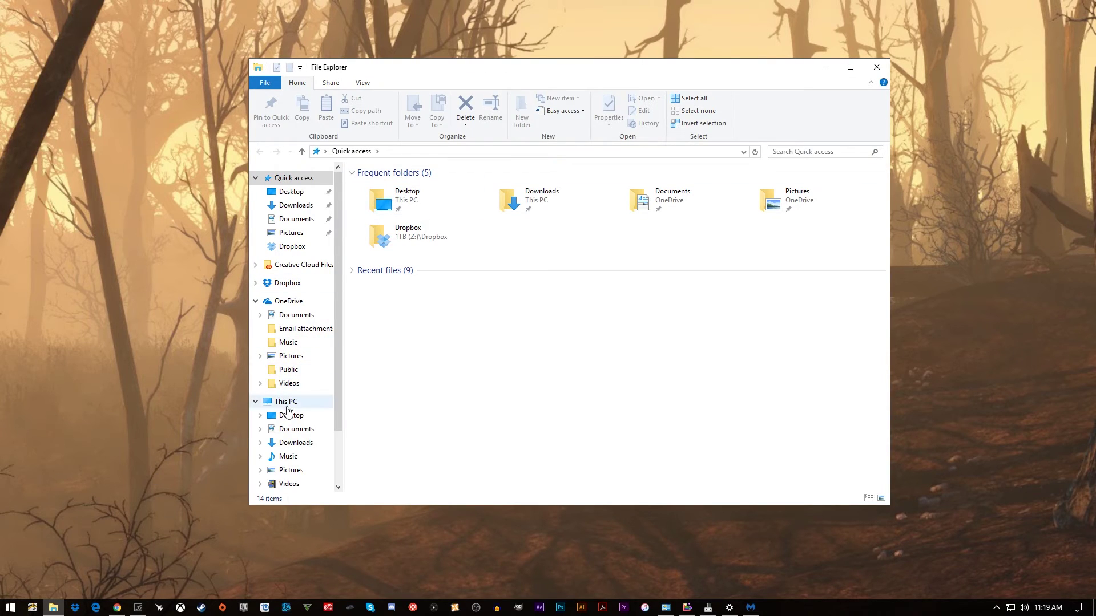
click(286, 402)
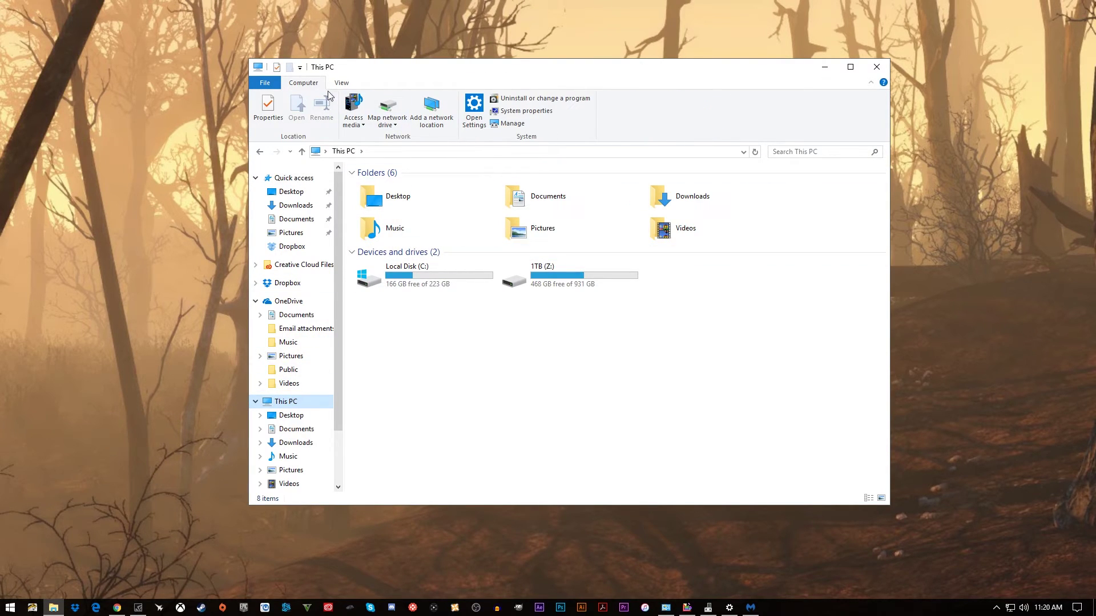
click(343, 82)
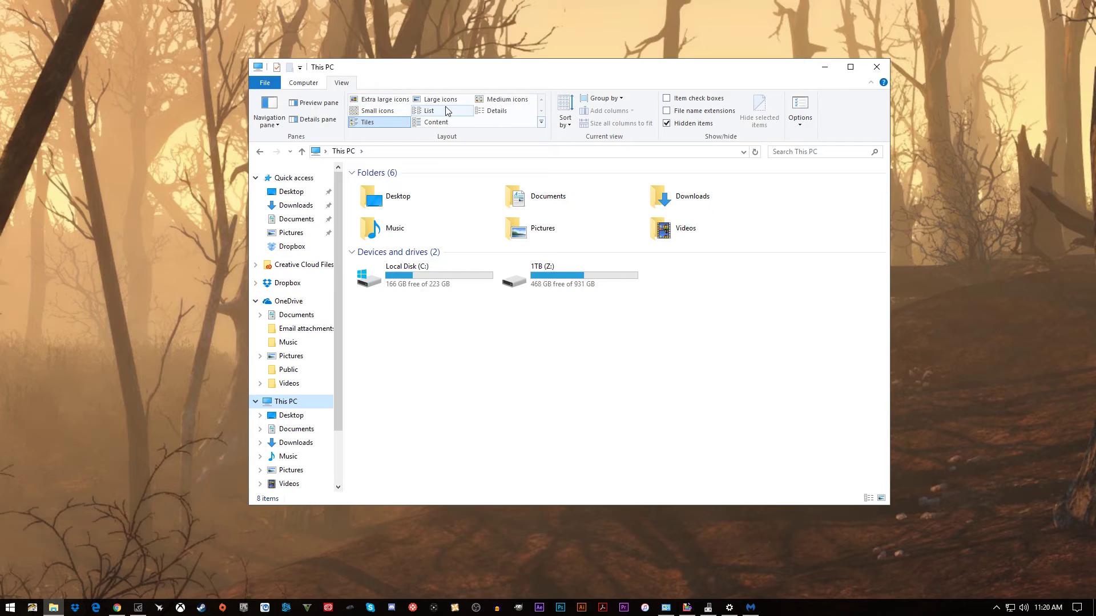
click(800, 127)
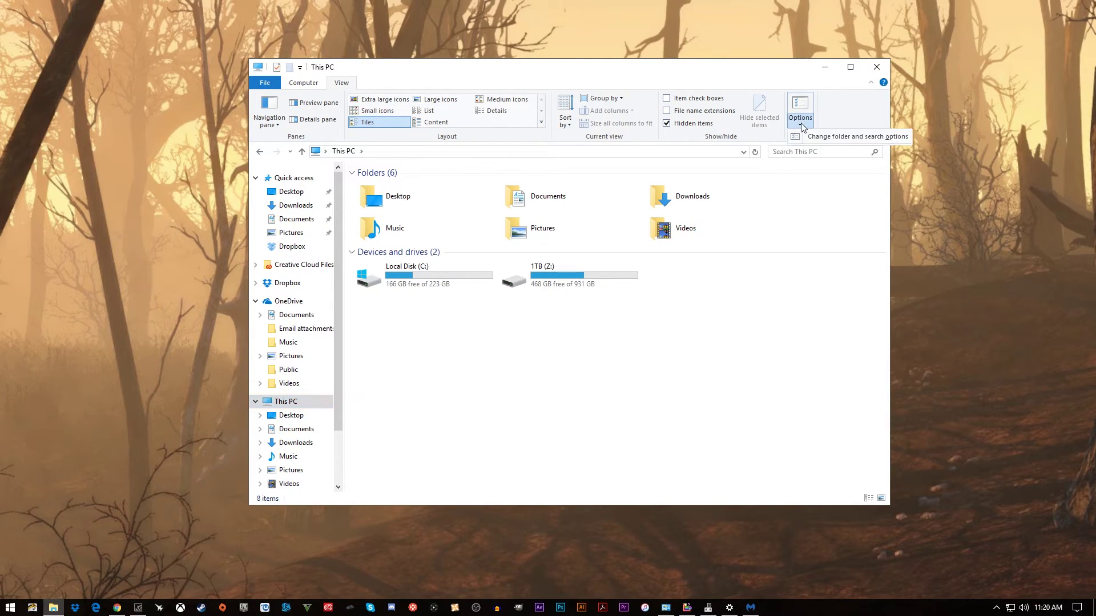
click(870, 143)
drag(376, 184, 545, 211)
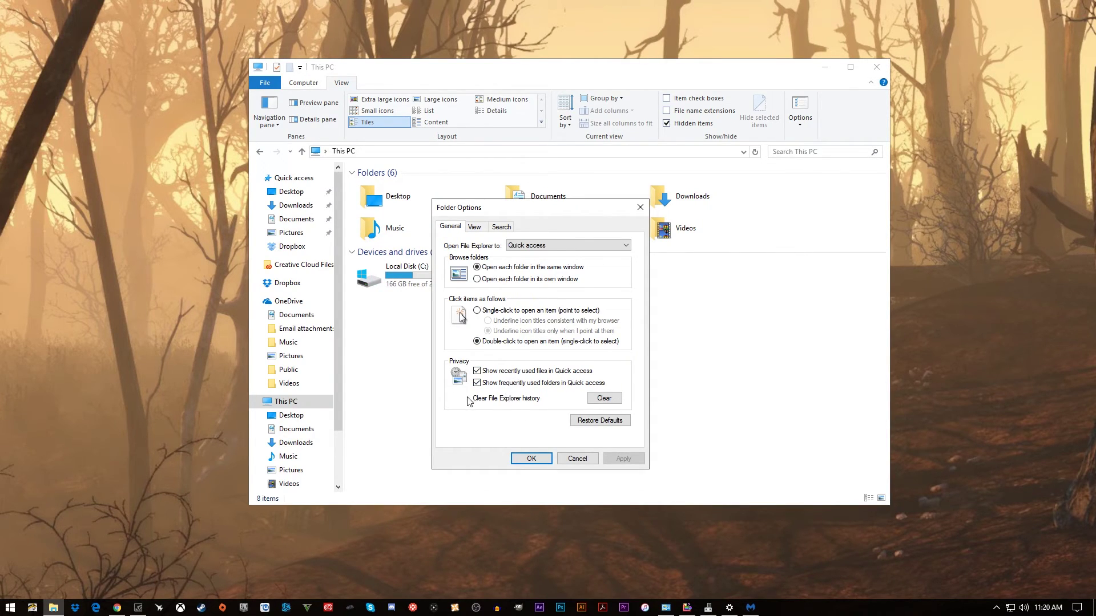
click(604, 399)
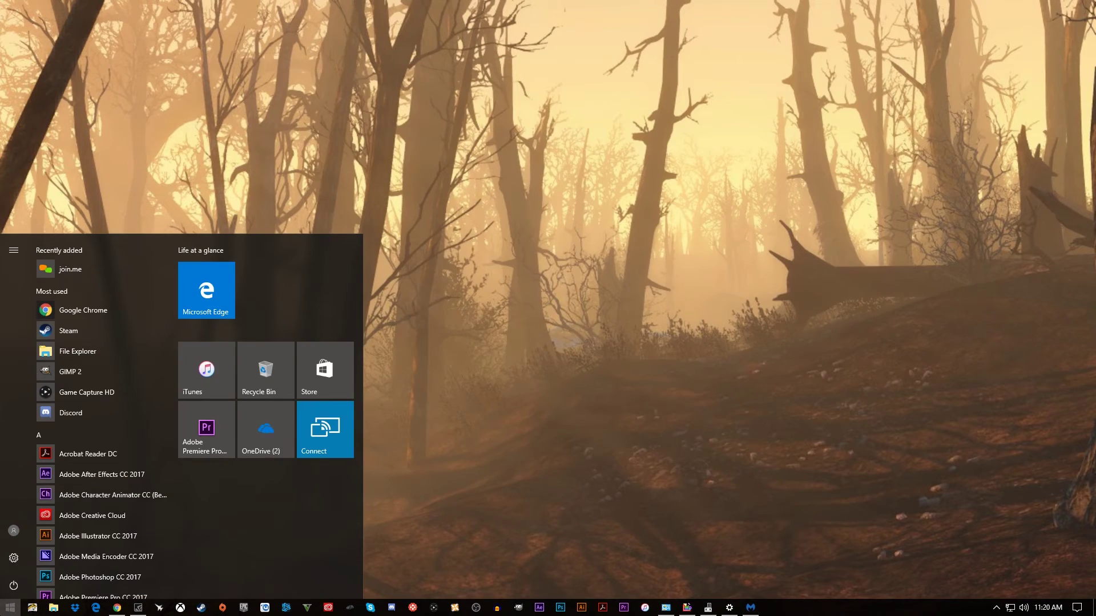
Open Privacy settings via 'priva' and review the Location, Camera and Microphone pages.
text(priva)
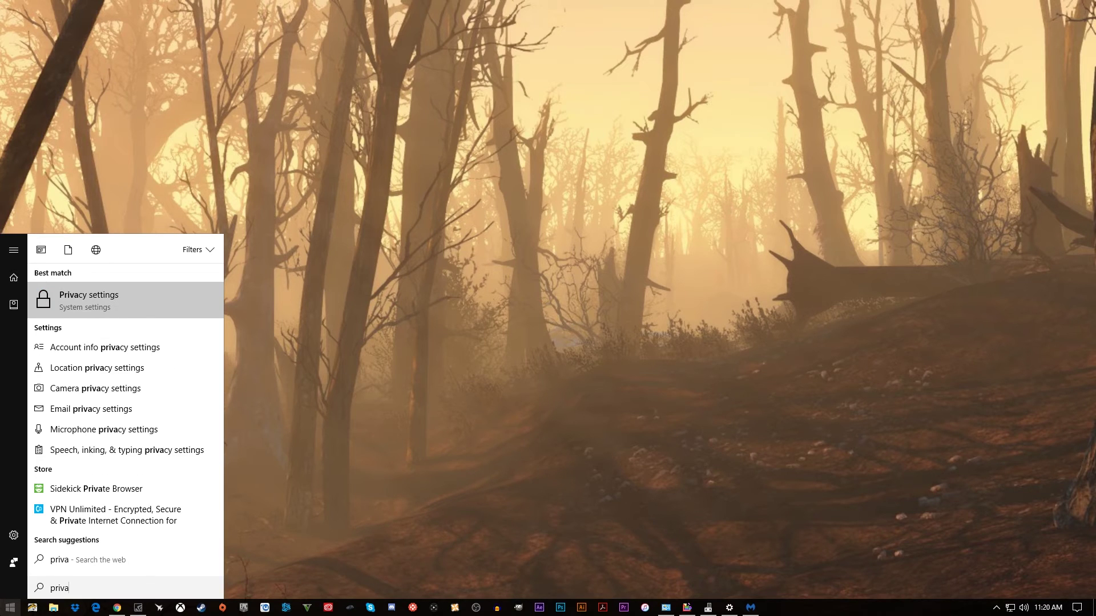
key(Return)
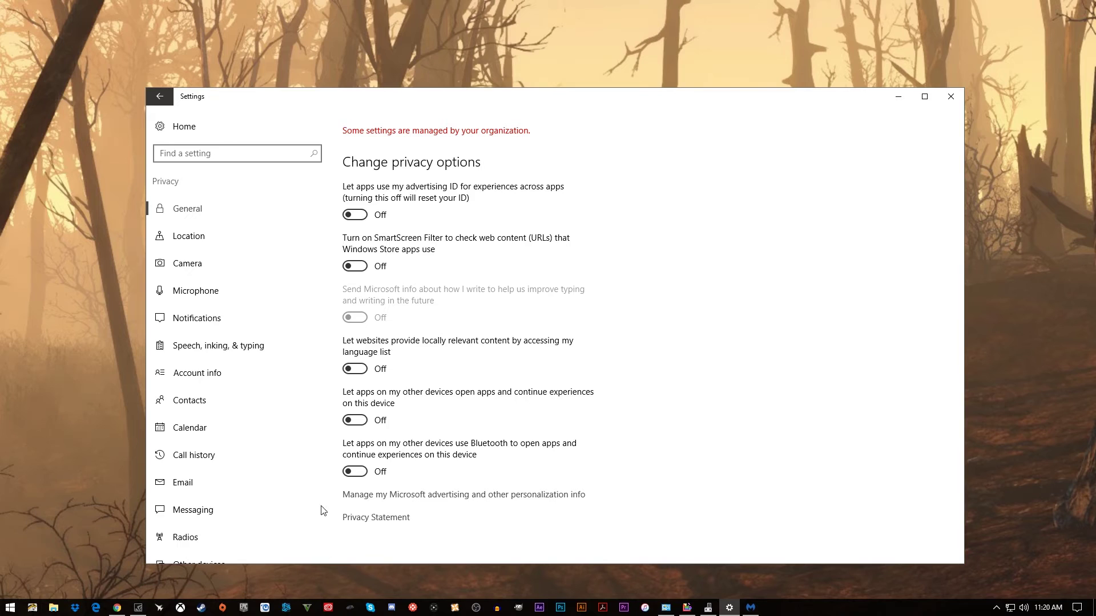
click(250, 244)
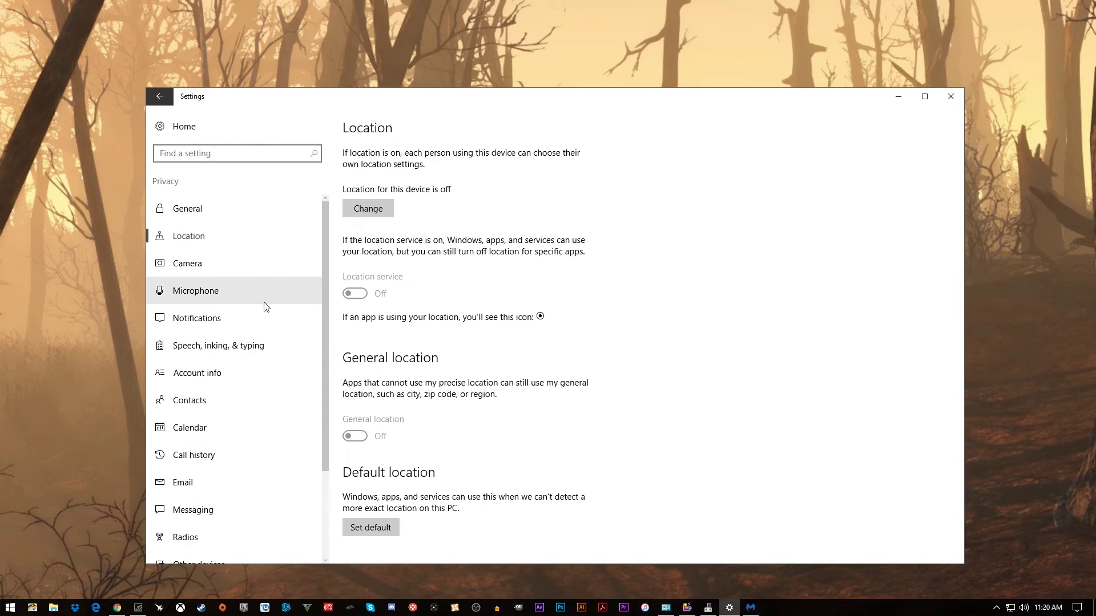
click(210, 261)
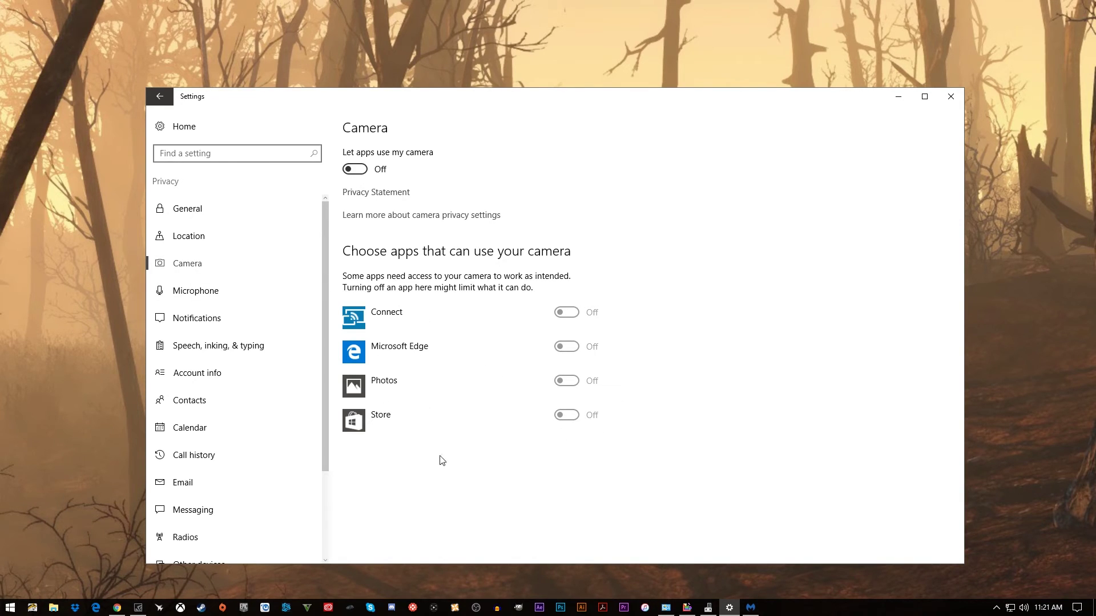
click(197, 291)
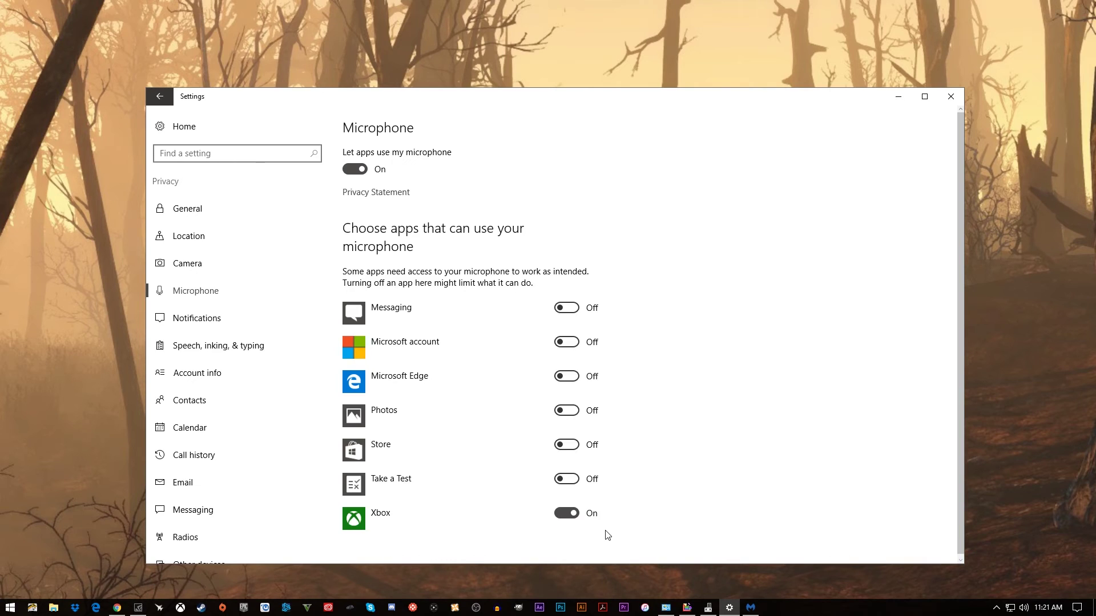
scroll(296, 472, down, 3)
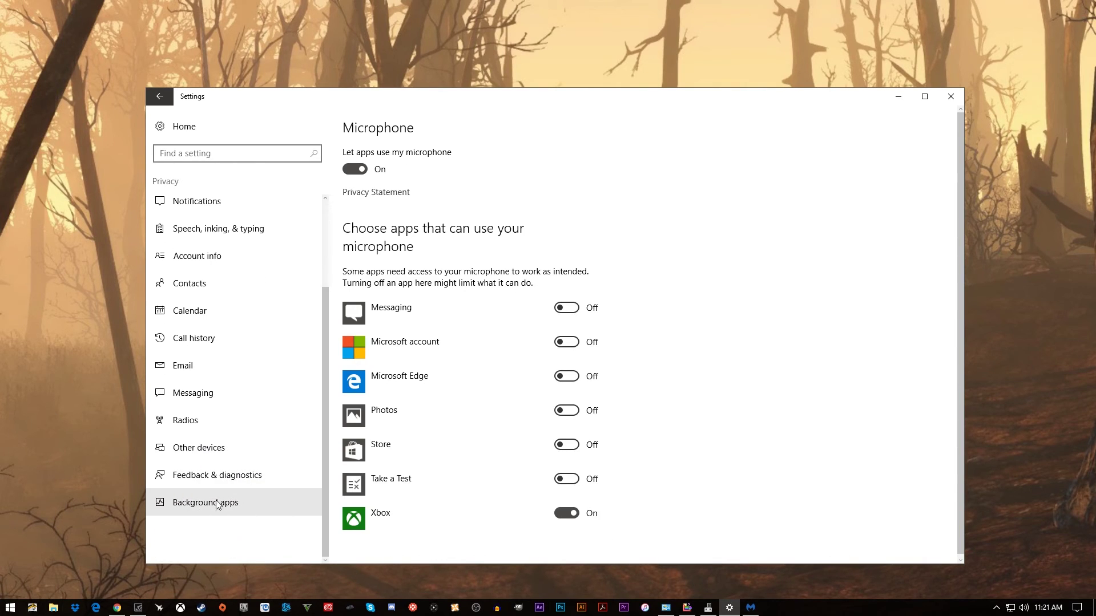
Open Background apps and scroll through its toggles, all off except Xbox.
click(195, 505)
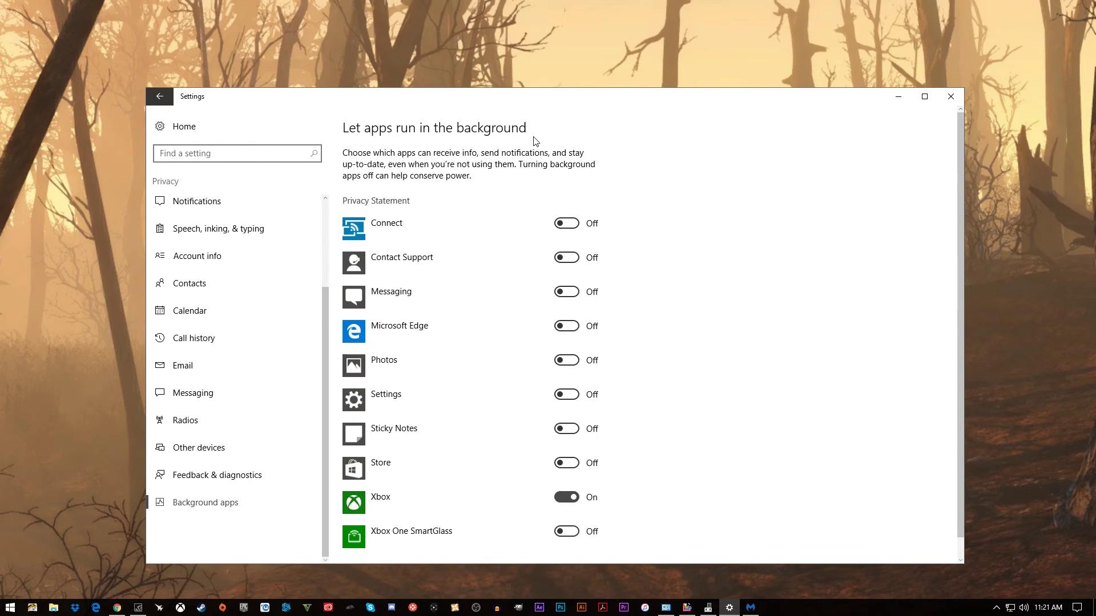
scroll(638, 335, down, 1)
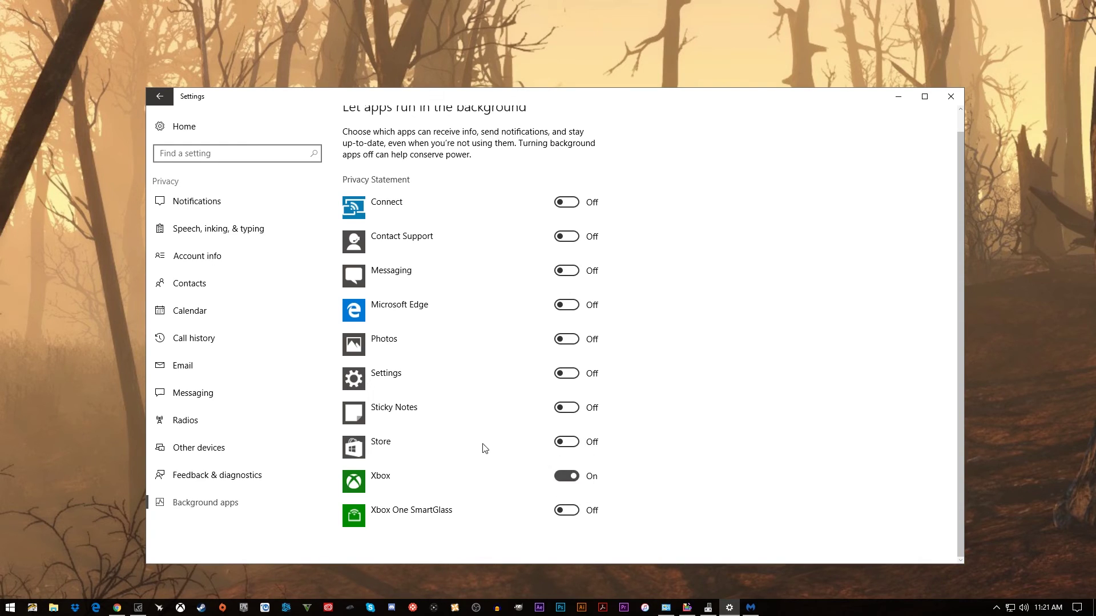
scroll(484, 448, up, 1)
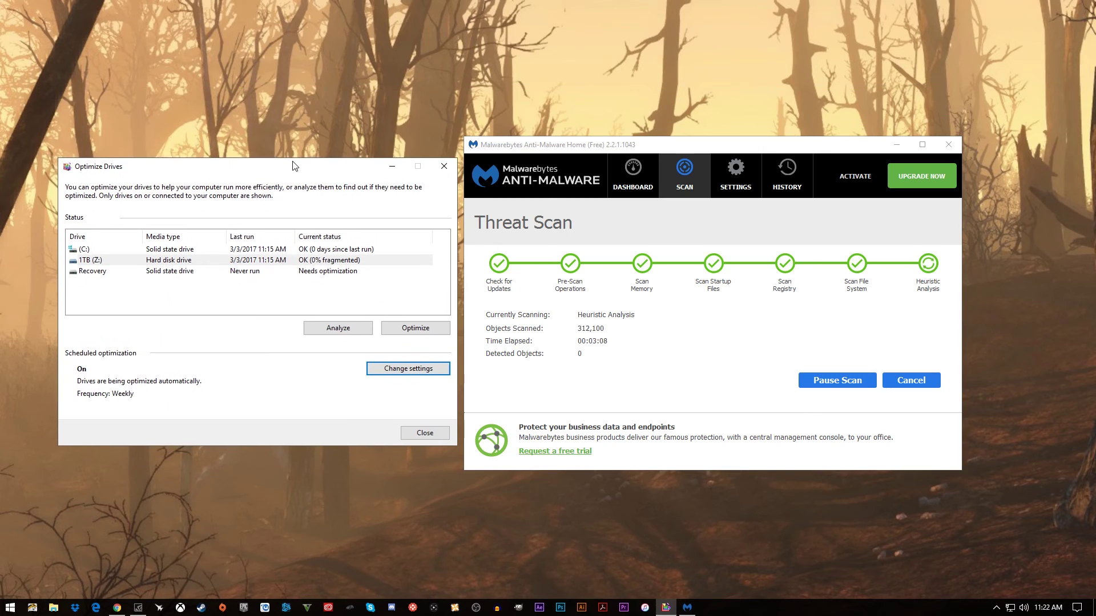
Close Optimize Drives, then resize, recentre and minimize Malwarebytes while its Threat Scan runs.
drag(292, 167, 294, 147)
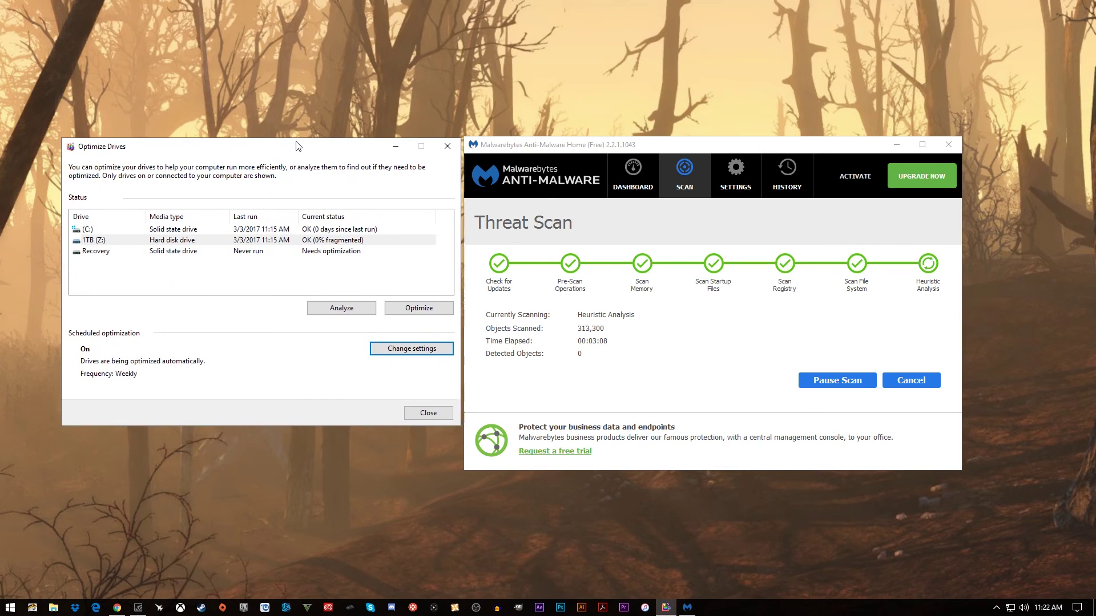
click(451, 148)
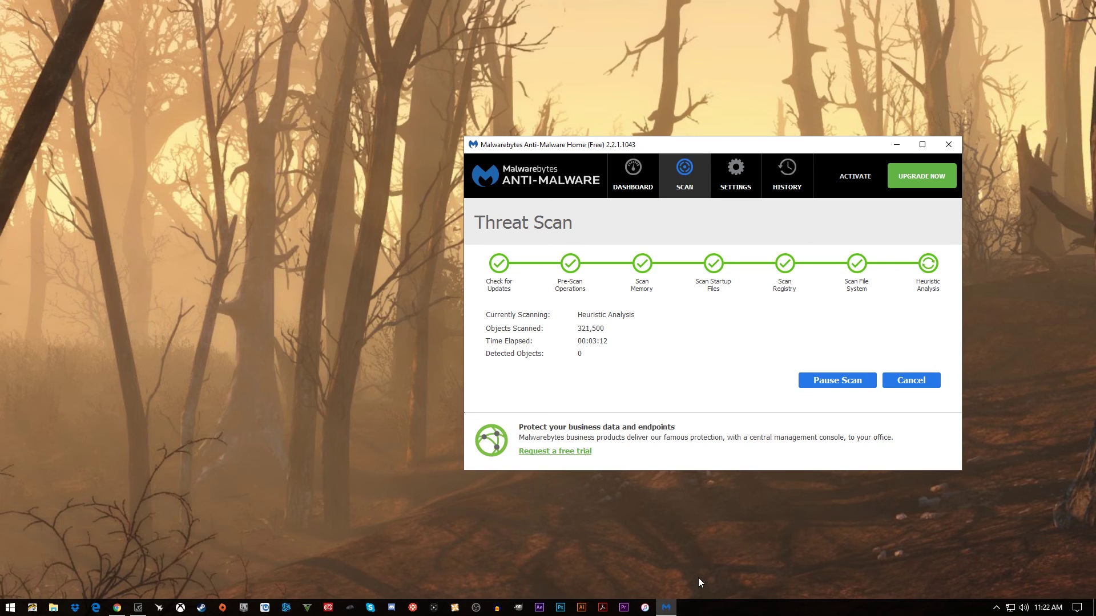
drag(788, 137, 788, 130)
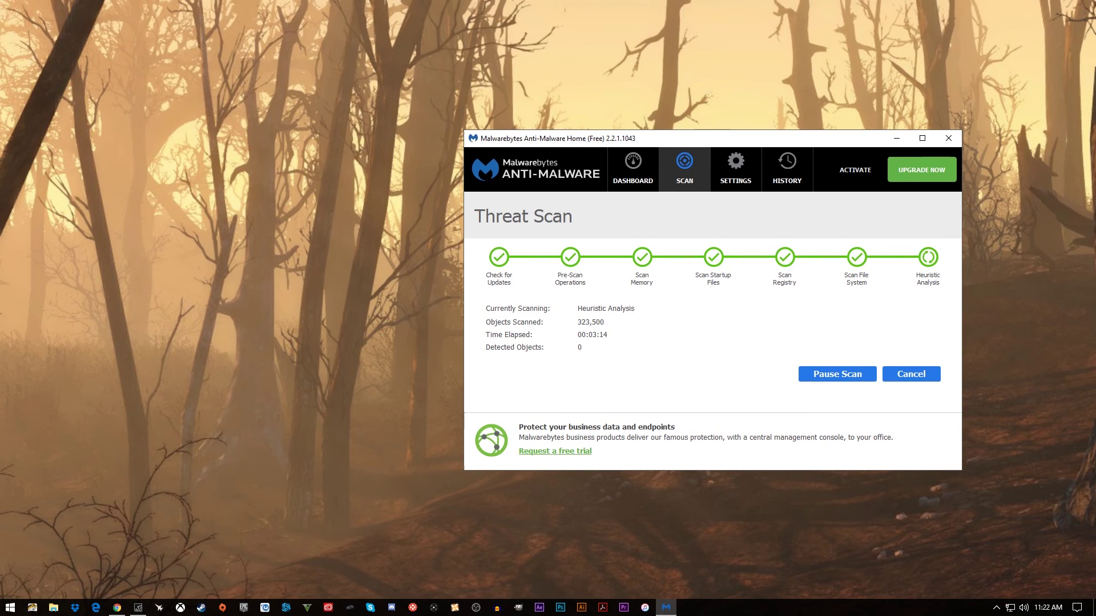
drag(724, 142, 432, 200)
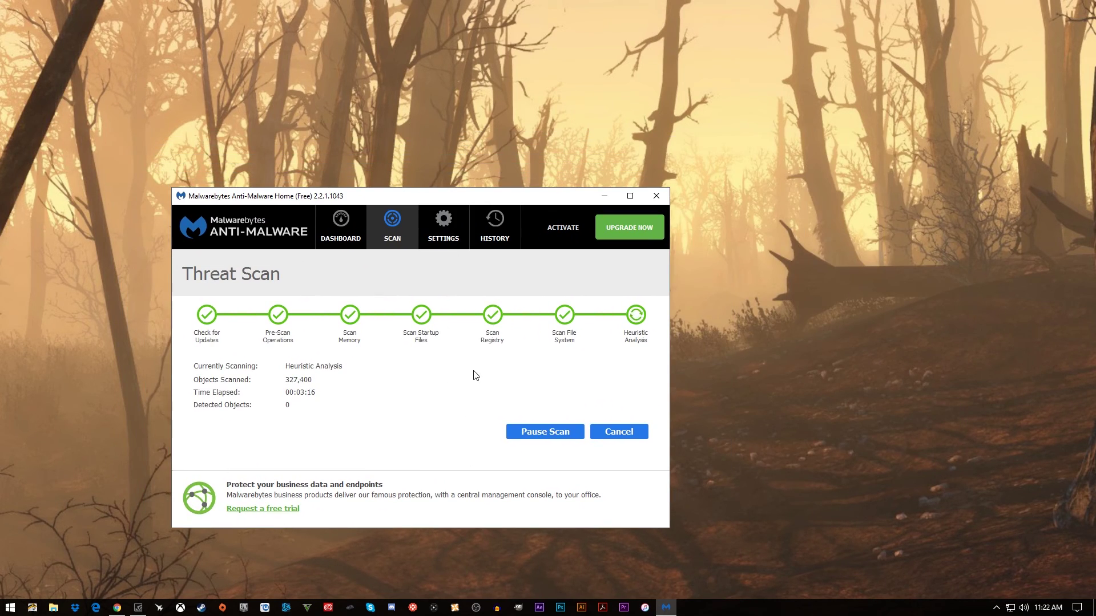
click(604, 196)
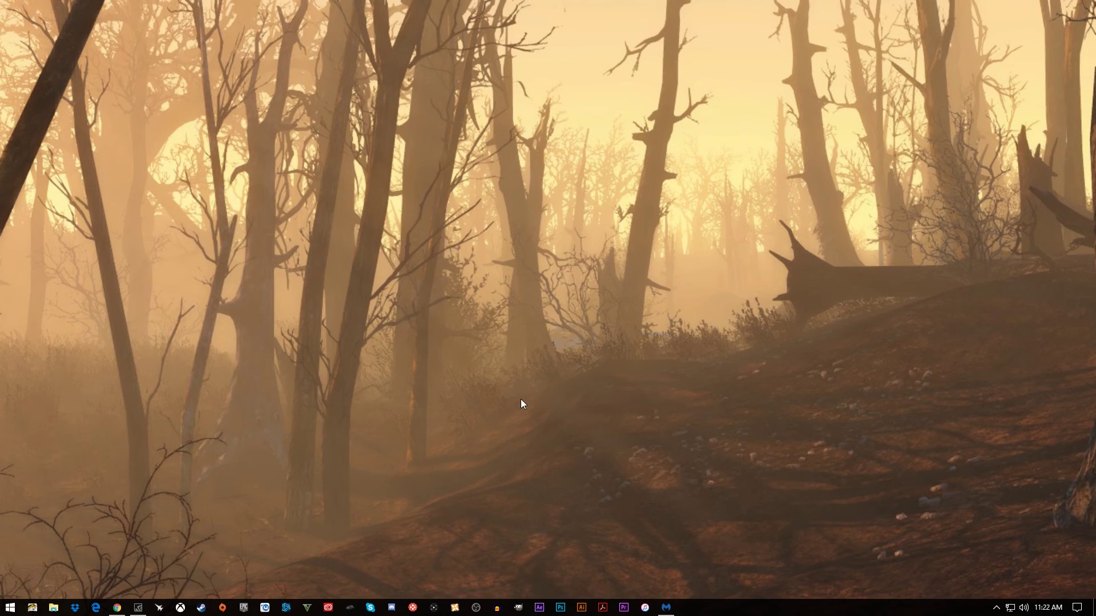